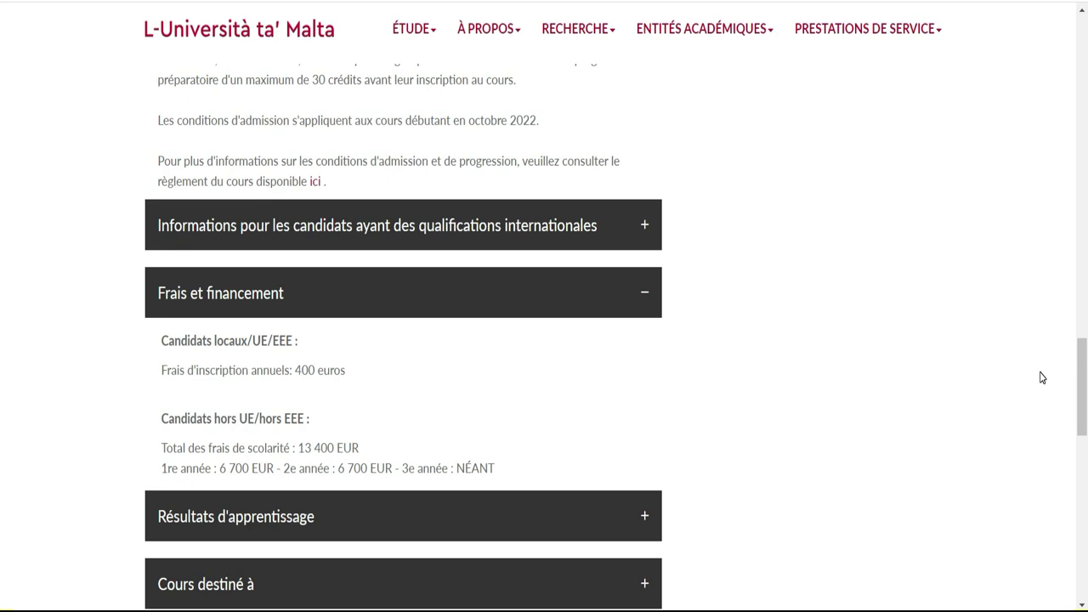
Return to the top of the course page and start the application with 'Appliquer maintenant'.
left_click_drag(1081, 382, 1083, 94)
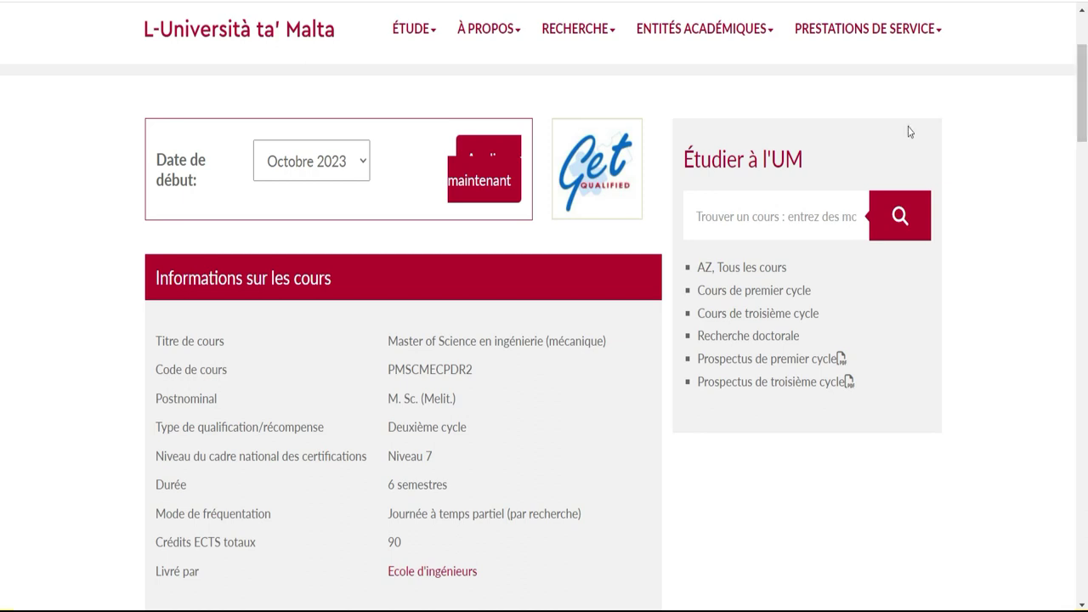
left_click(490, 180)
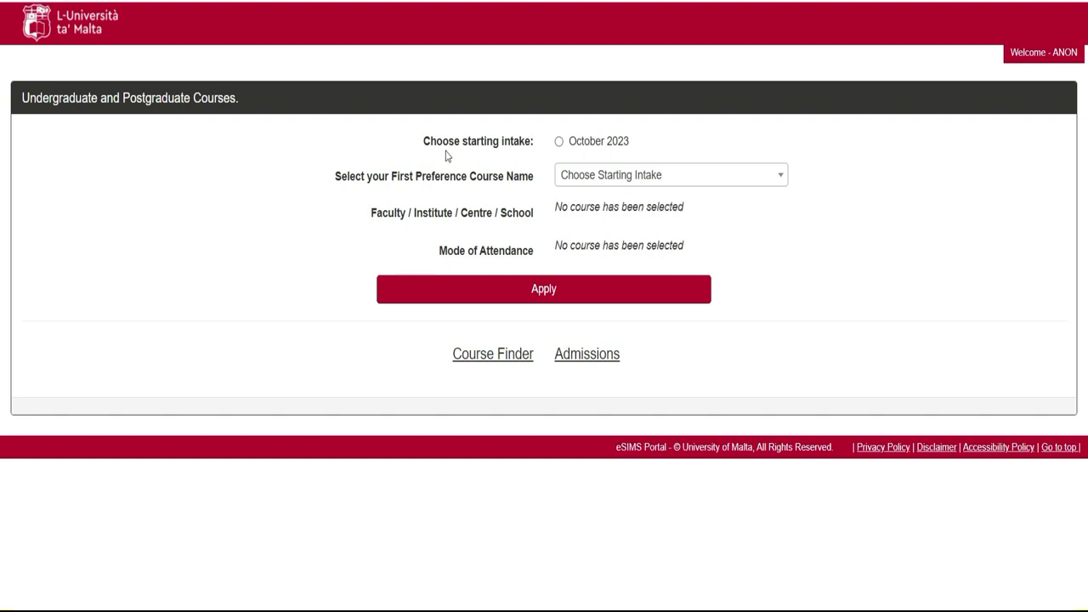
Pick October 2023 as the starting intake and browse the first-preference course list.
left_click(560, 142)
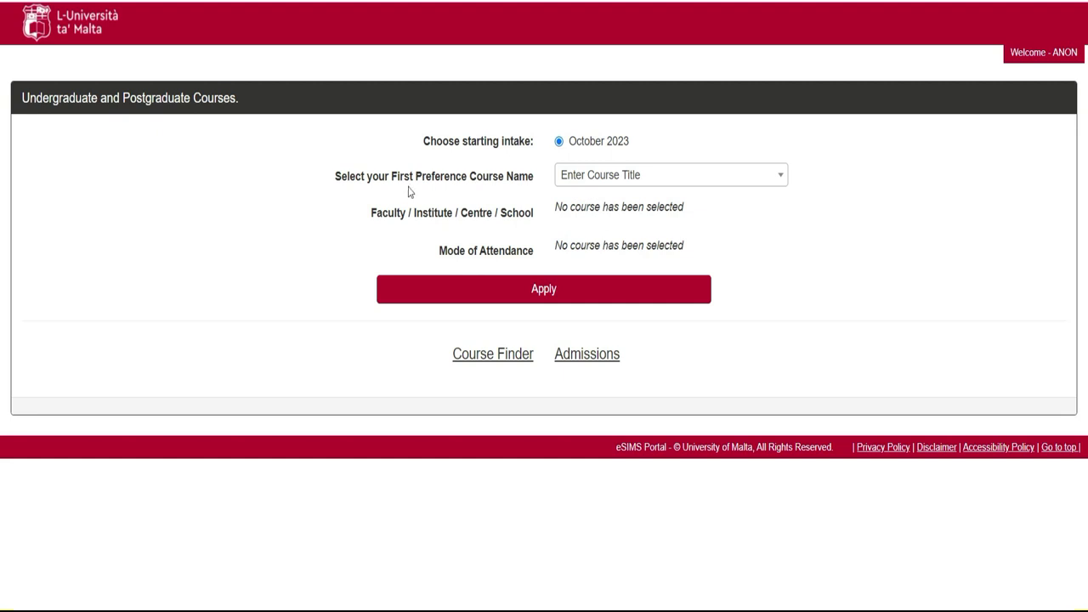
left_click(654, 174)
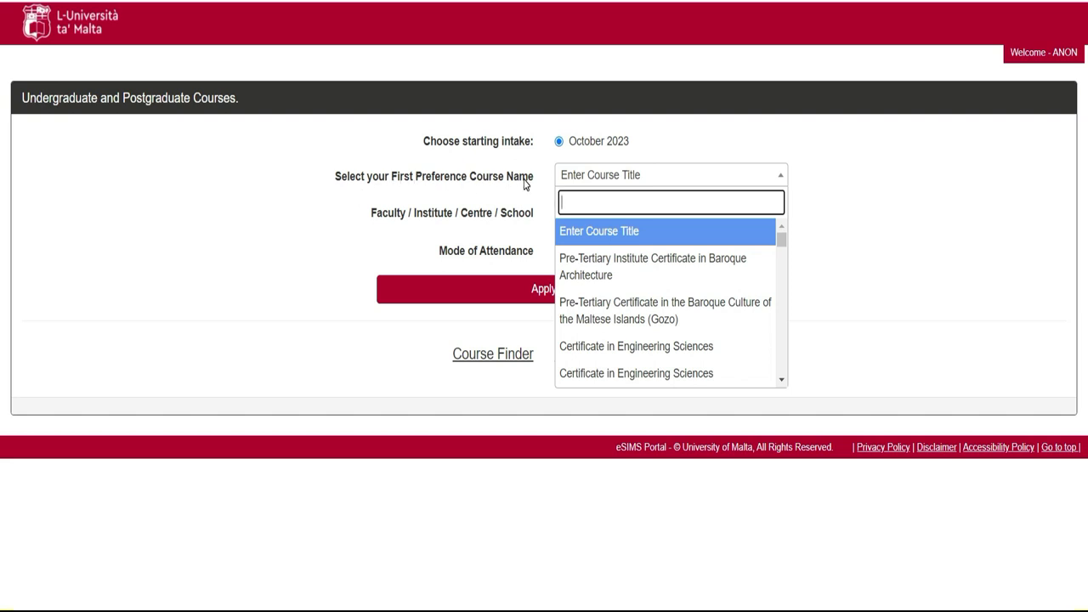
left_click(781, 287)
left_click(780, 290)
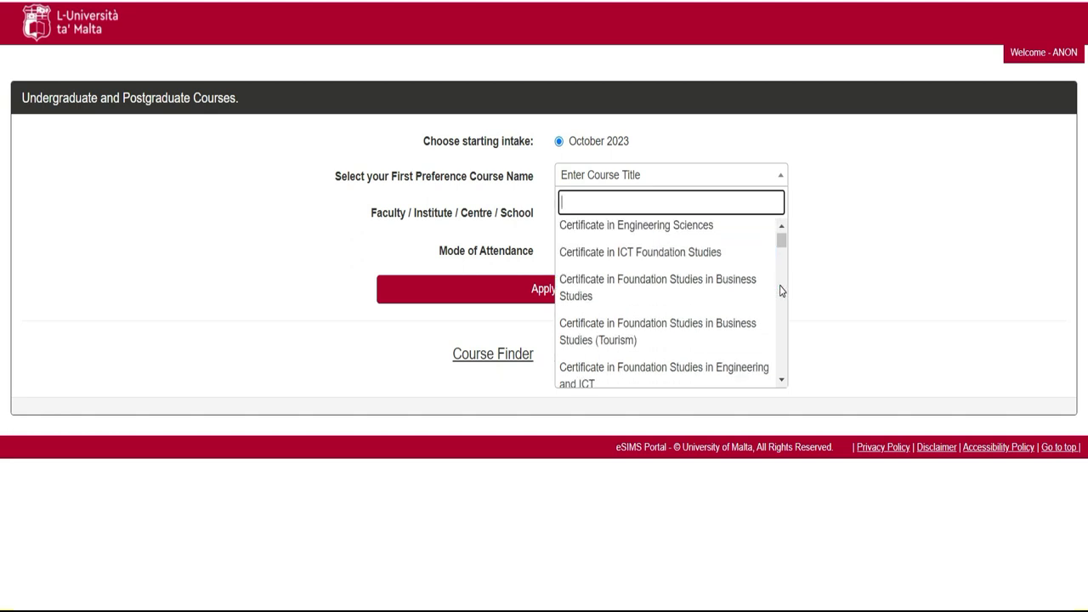
left_click(781, 290)
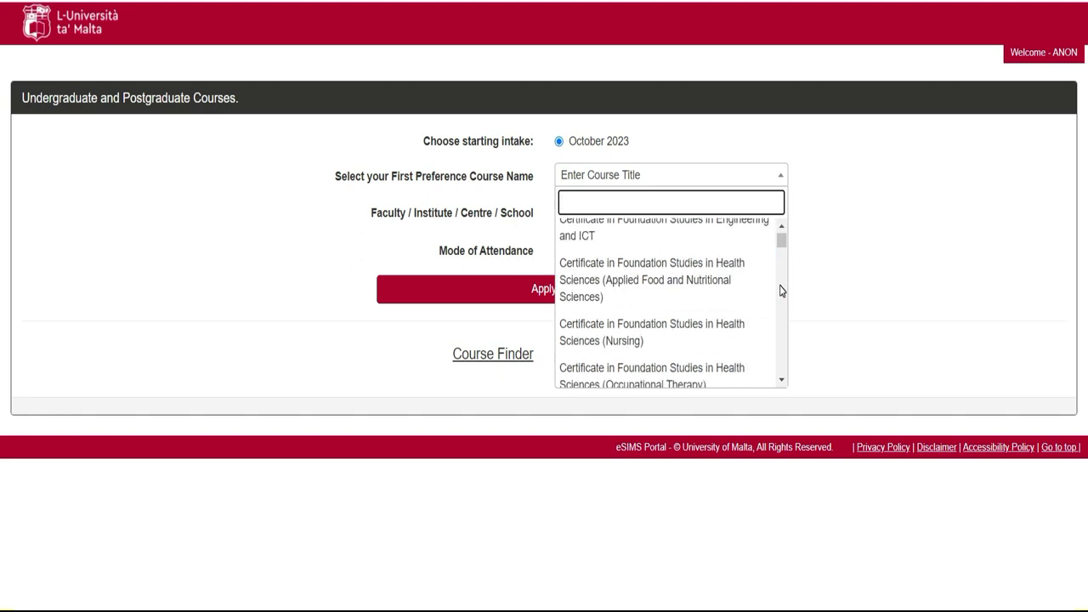
left_click(780, 290)
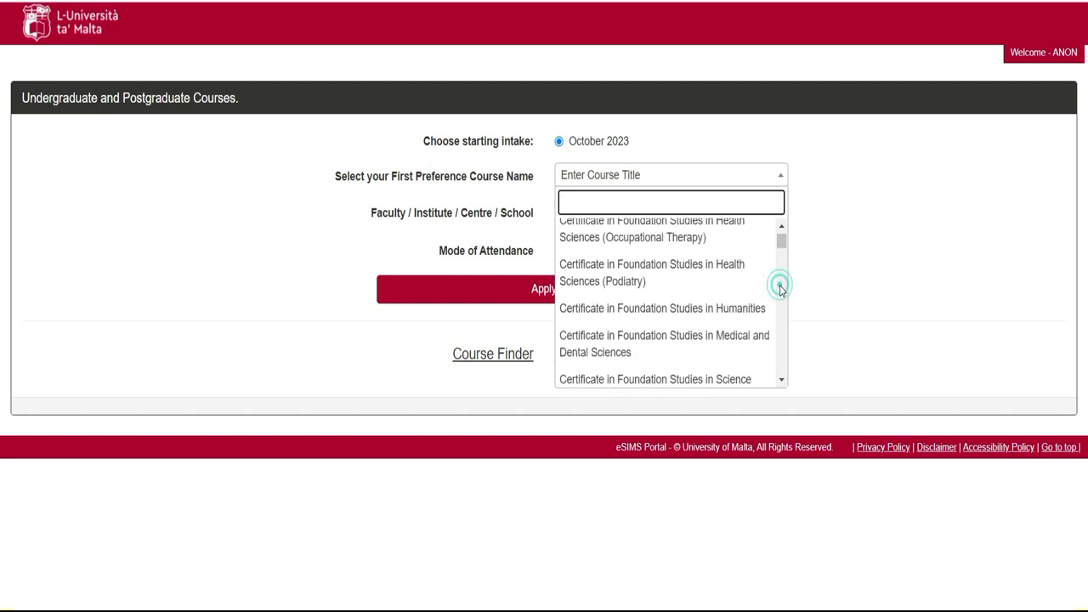
left_click(781, 381)
left_click(782, 382)
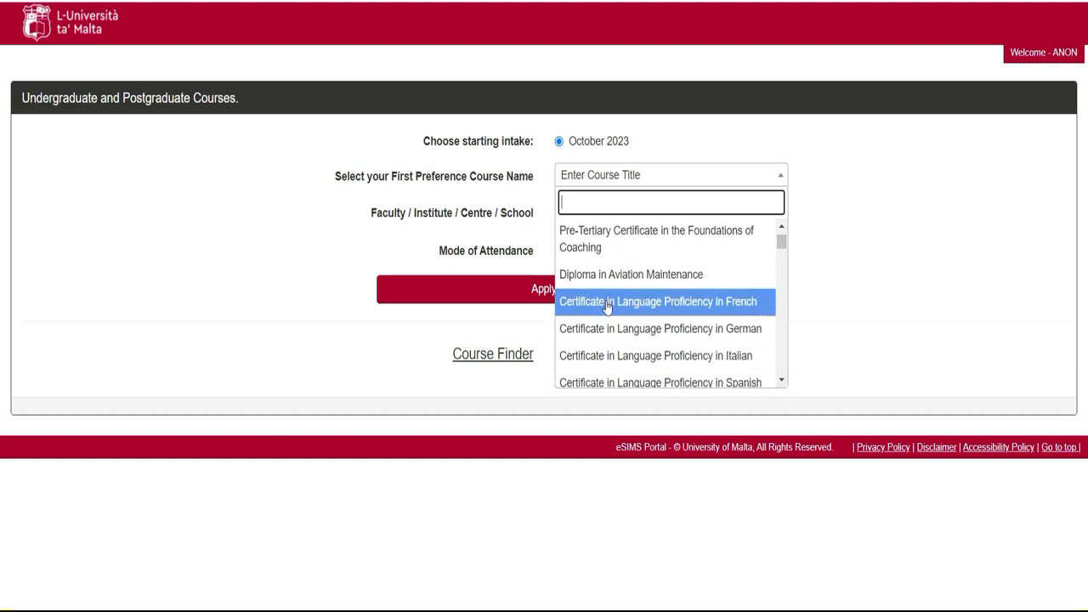
left_click(781, 382)
left_click(781, 382)
left_click(781, 382)
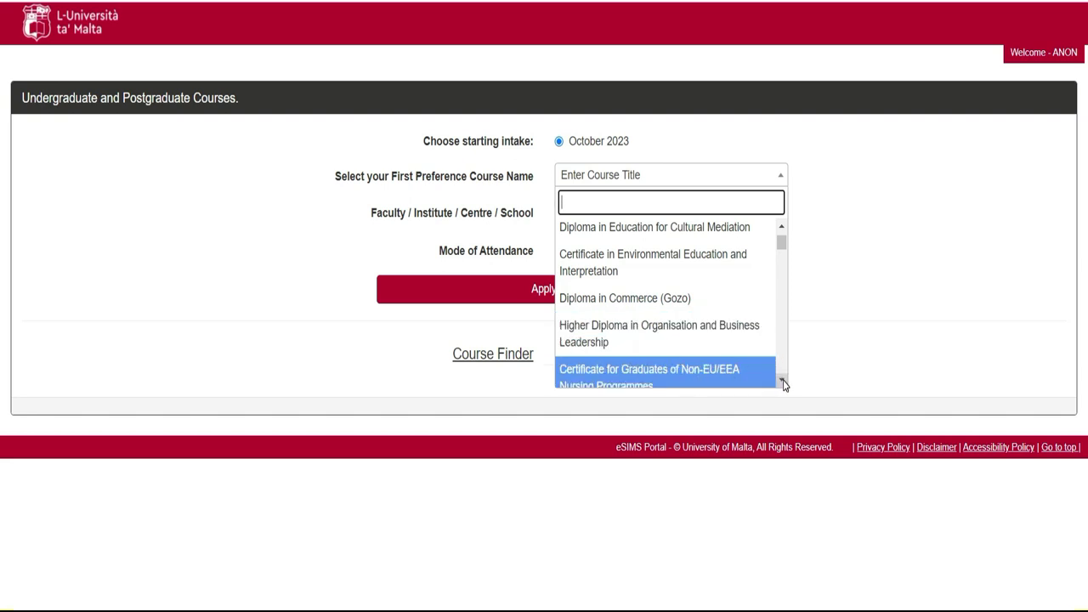
left_click(781, 382)
left_click(781, 381)
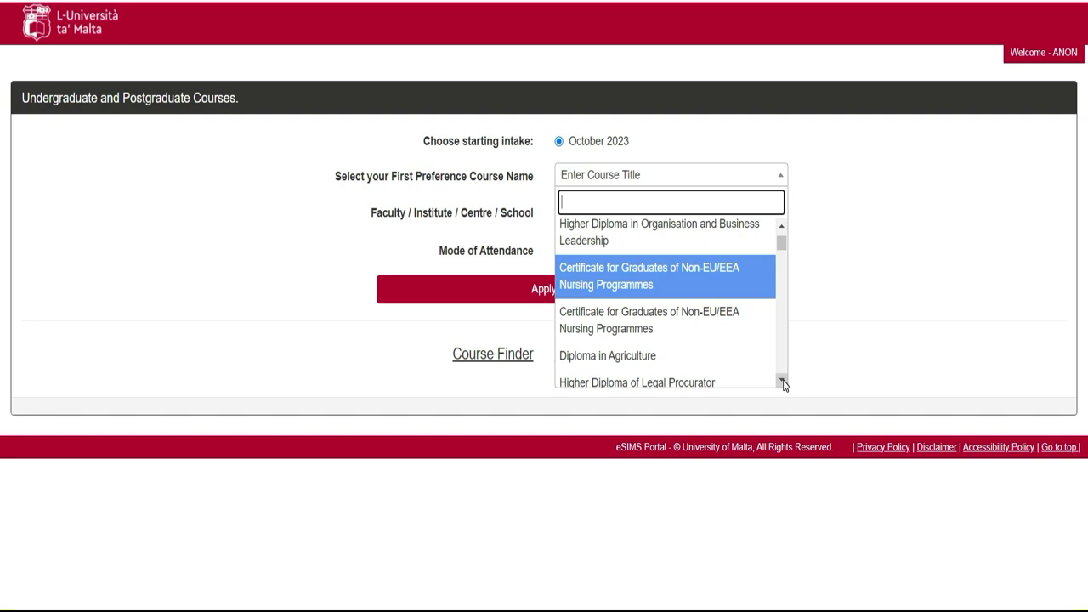
left_click(781, 243)
left_click_drag(781, 244, 781, 255)
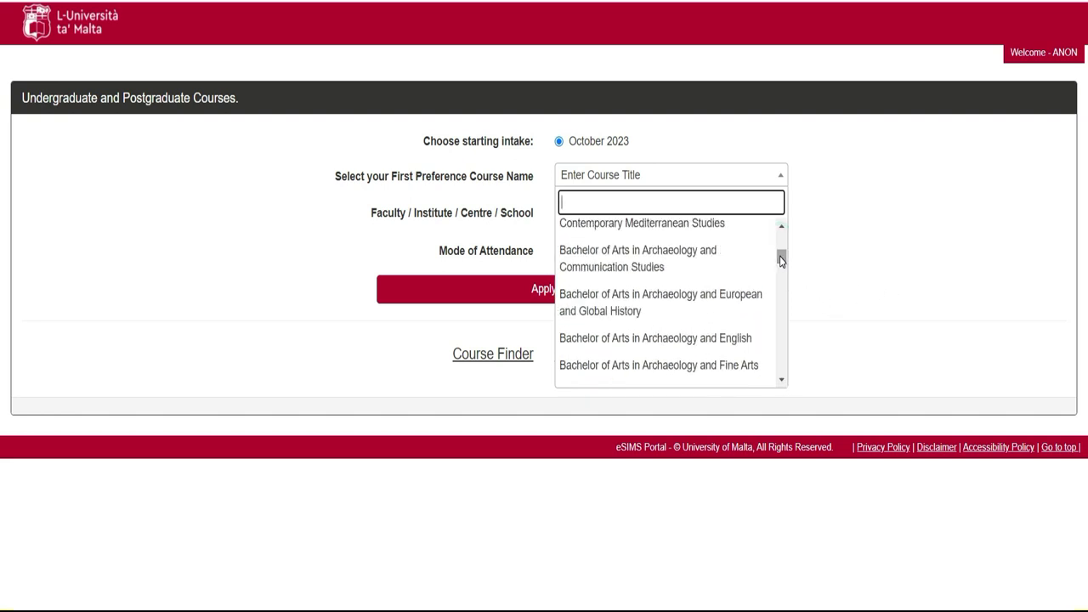
type("nin")
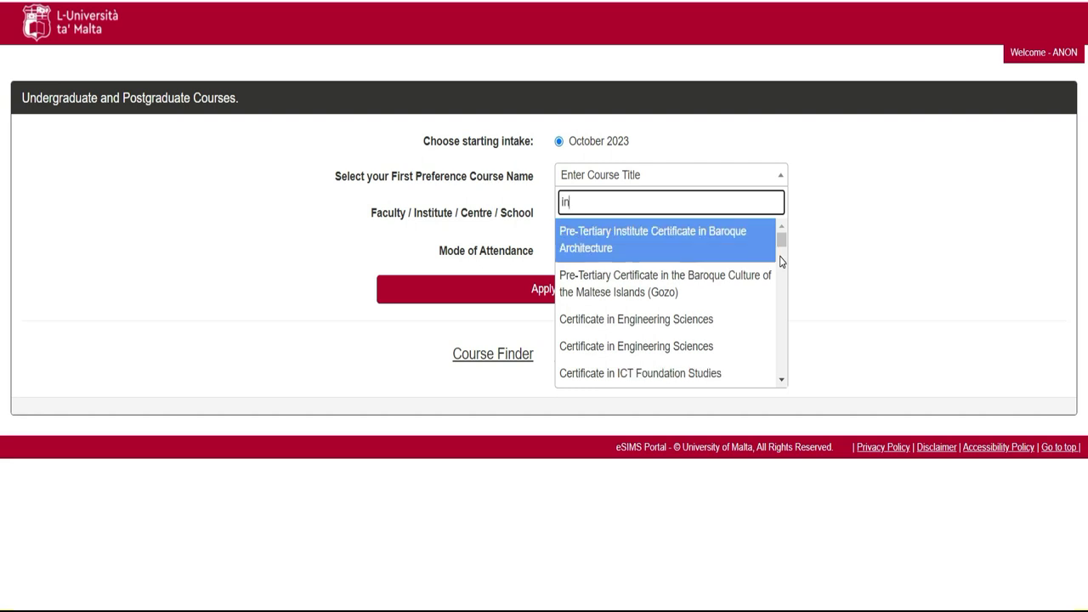
type("j")
key("BackSpace")
type("ge")
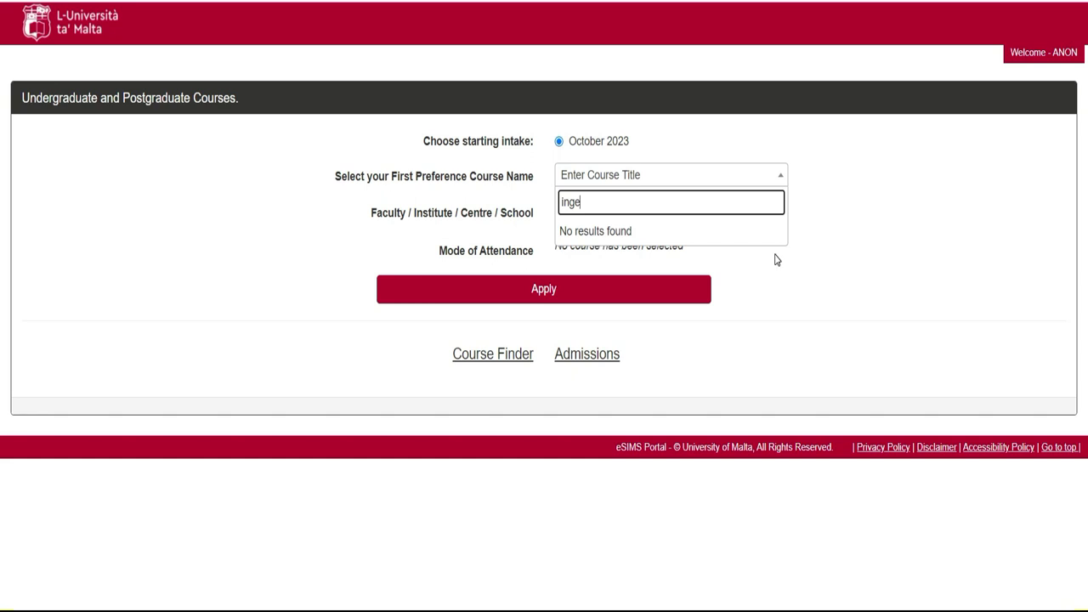
key("BackSpace")
key("BackSpace")
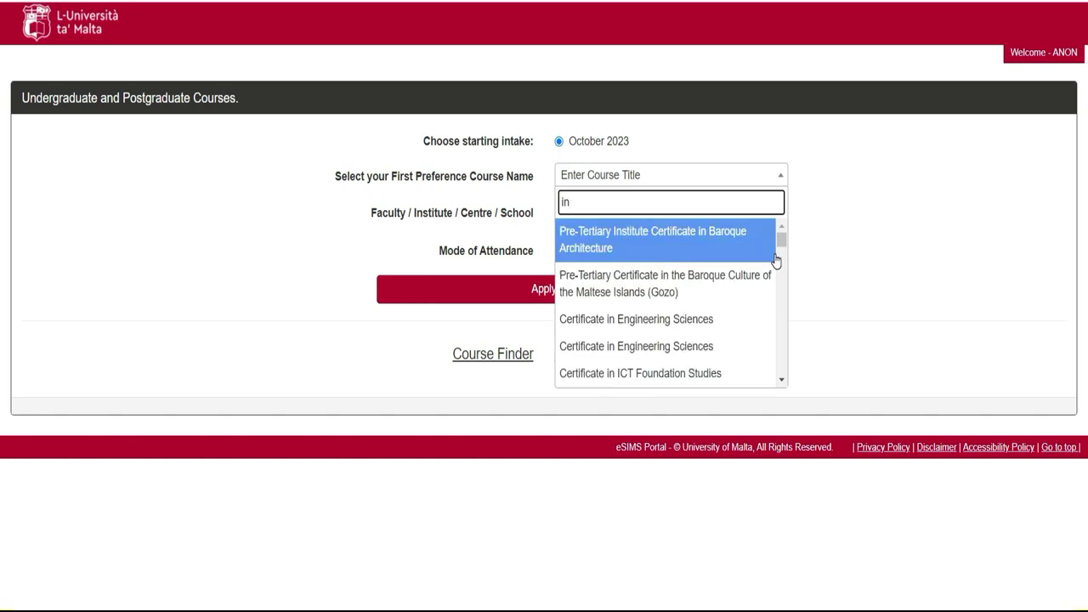
key("BackSpace")
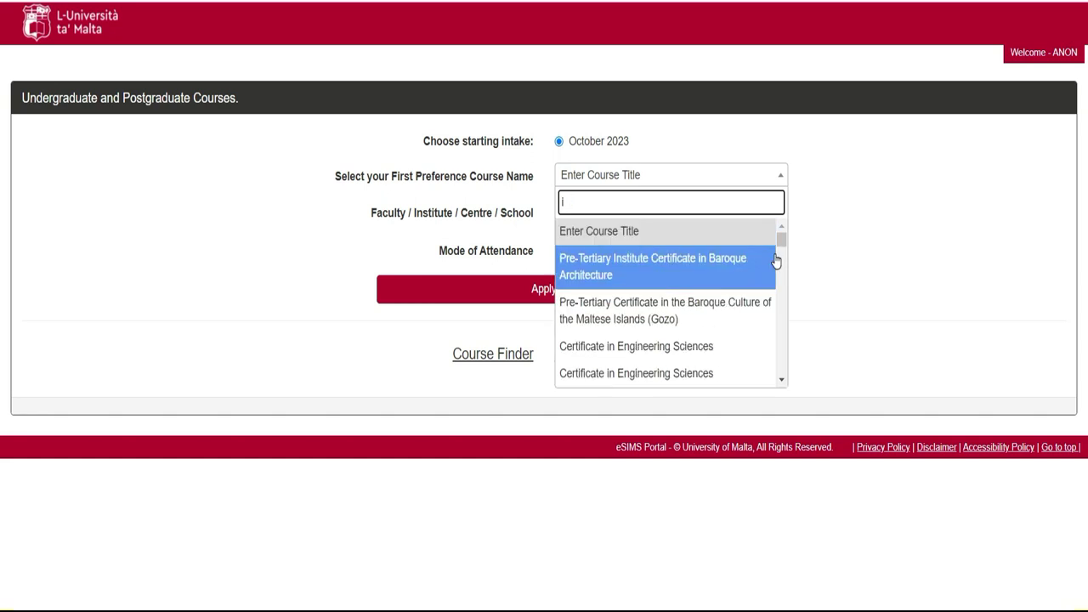
left_click_drag(783, 245, 783, 248)
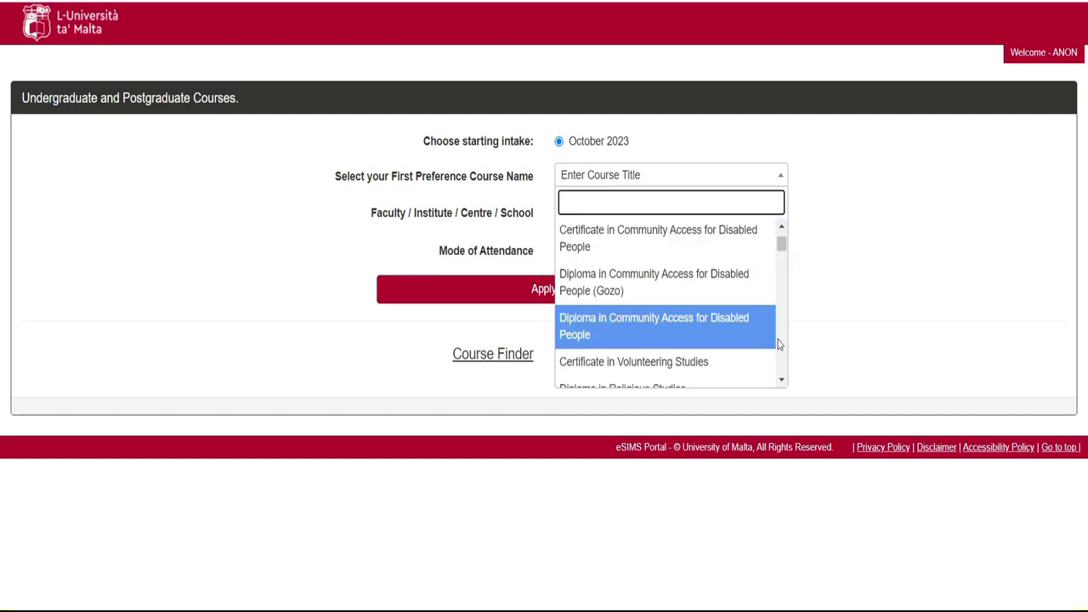
left_click_drag(783, 387, 782, 388)
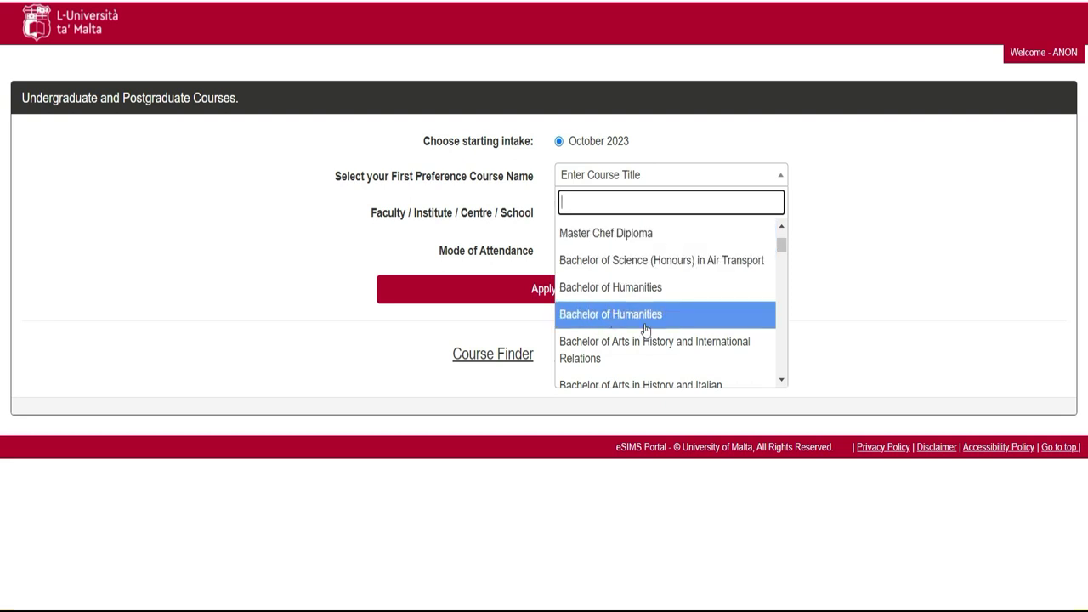
left_click_drag(782, 384, 782, 384)
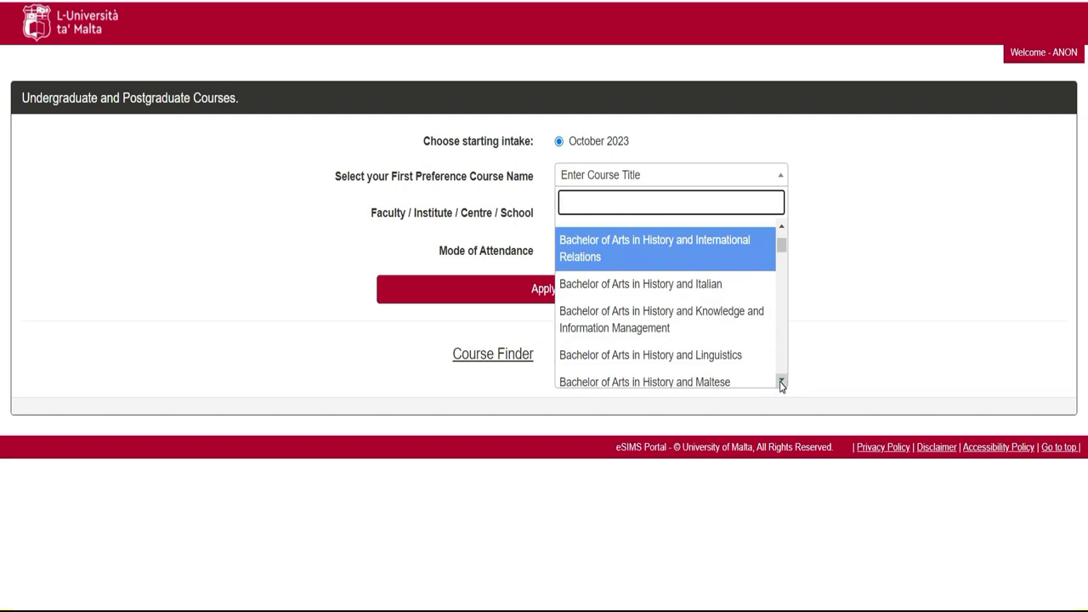
left_click_drag(782, 384, 782, 386)
Page down the course titles past History of Art, Classics and Communication Studies.
left_click(782, 384)
left_click(782, 385)
left_click(782, 385)
left_click(782, 384)
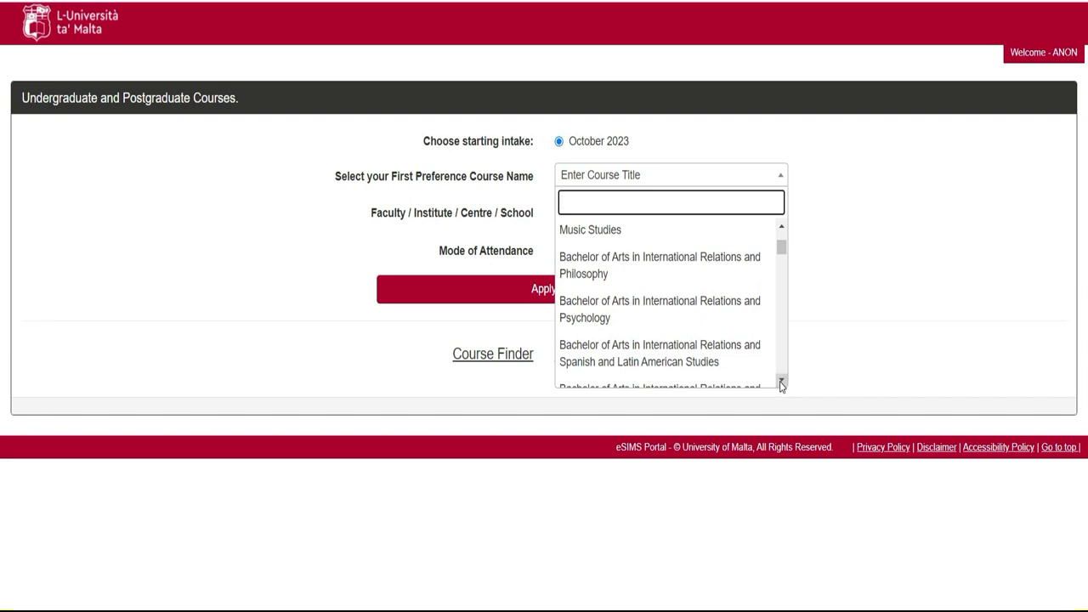
left_click(782, 384)
left_click(782, 385)
left_click(782, 384)
left_click(782, 384)
left_click(782, 384)
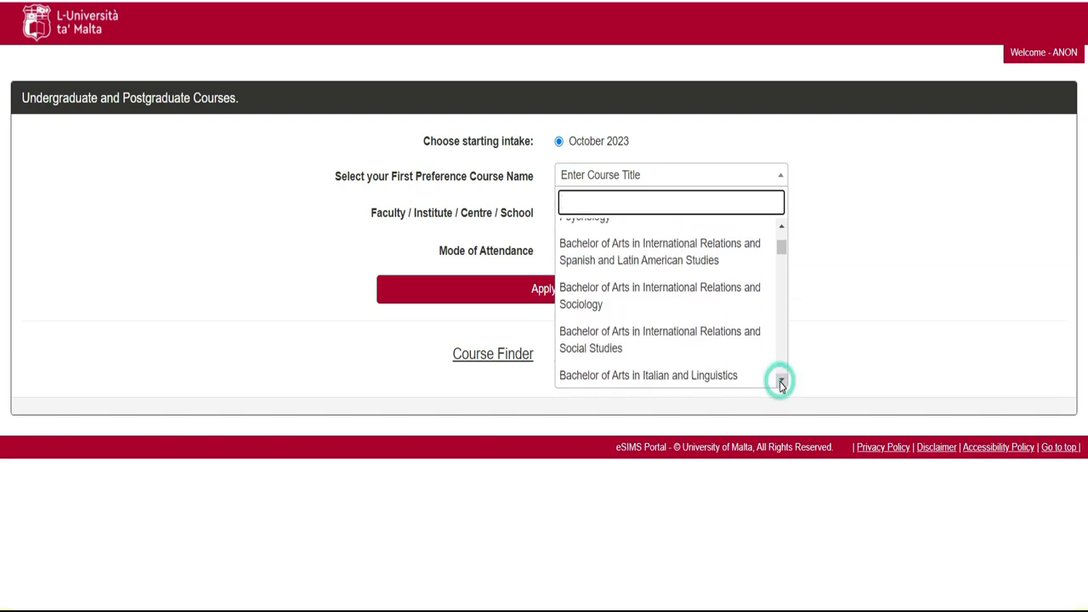
left_click(782, 384)
left_click(782, 384)
left_click(782, 384)
left_click(782, 384)
left_click(782, 385)
left_click(782, 385)
left_click(782, 384)
left_click(782, 384)
left_click(782, 384)
left_click(782, 384)
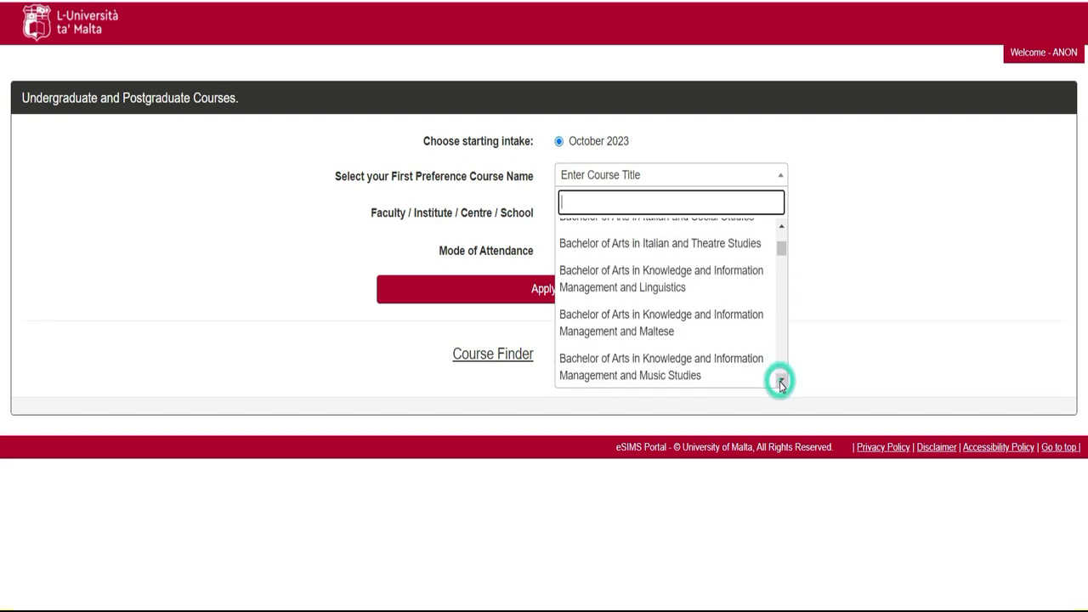
left_click(782, 385)
left_click(782, 385)
left_click(782, 385)
left_click(782, 384)
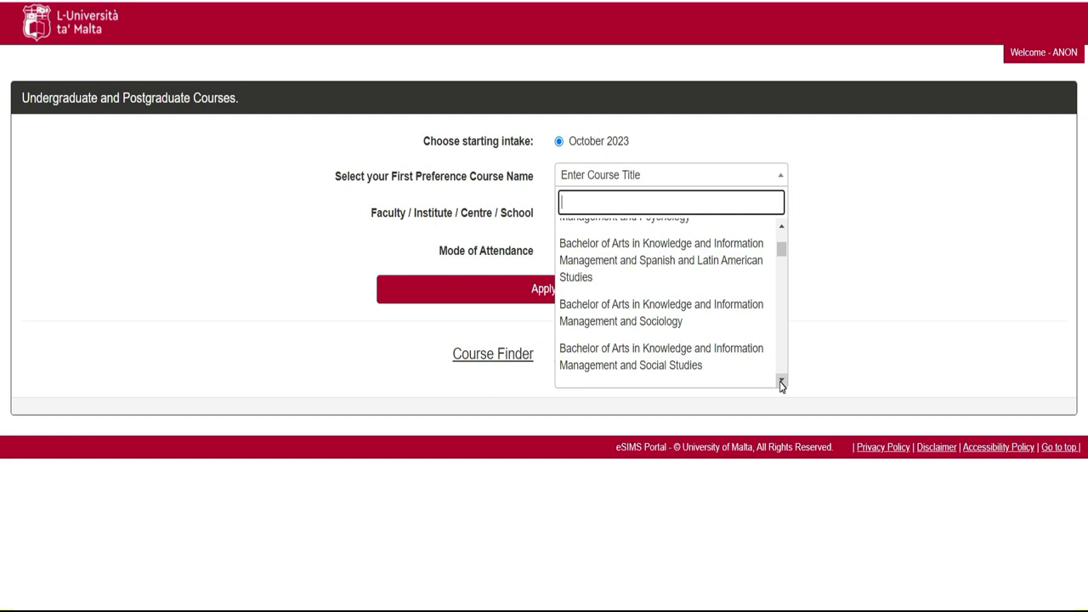
left_click(782, 385)
left_click(782, 384)
left_click(782, 384)
left_click(782, 385)
left_click(782, 385)
left_click(782, 384)
left_click(782, 384)
left_click(782, 384)
left_click(782, 384)
left_click(782, 384)
left_click(782, 385)
left_click(782, 384)
left_click(782, 384)
left_click(782, 384)
left_click(782, 384)
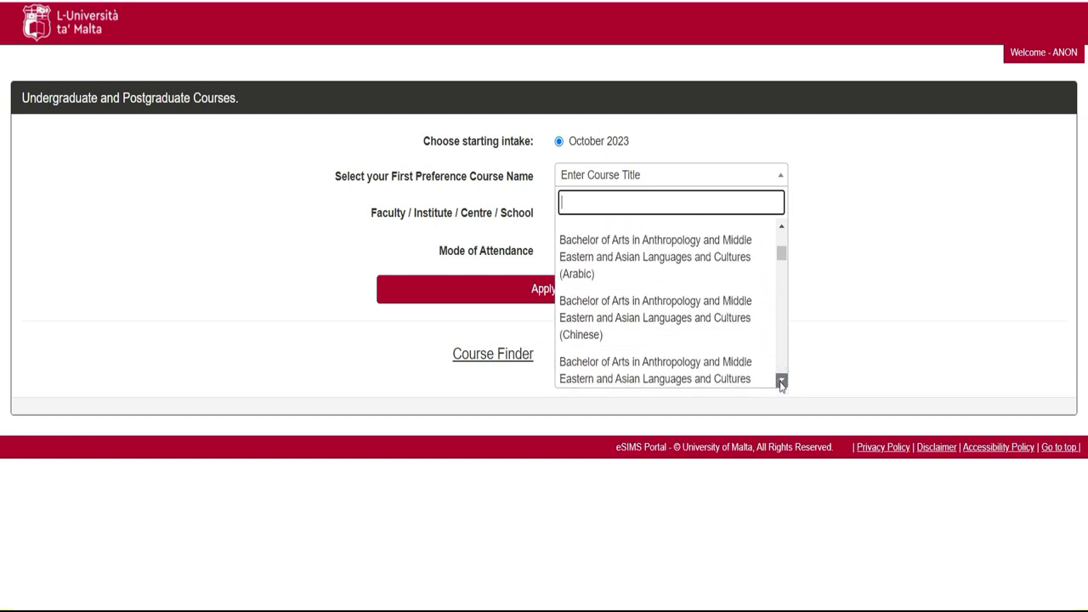
left_click(782, 384)
left_click(782, 384)
left_click(782, 384)
left_click(782, 384)
left_click(781, 356)
left_click(781, 356)
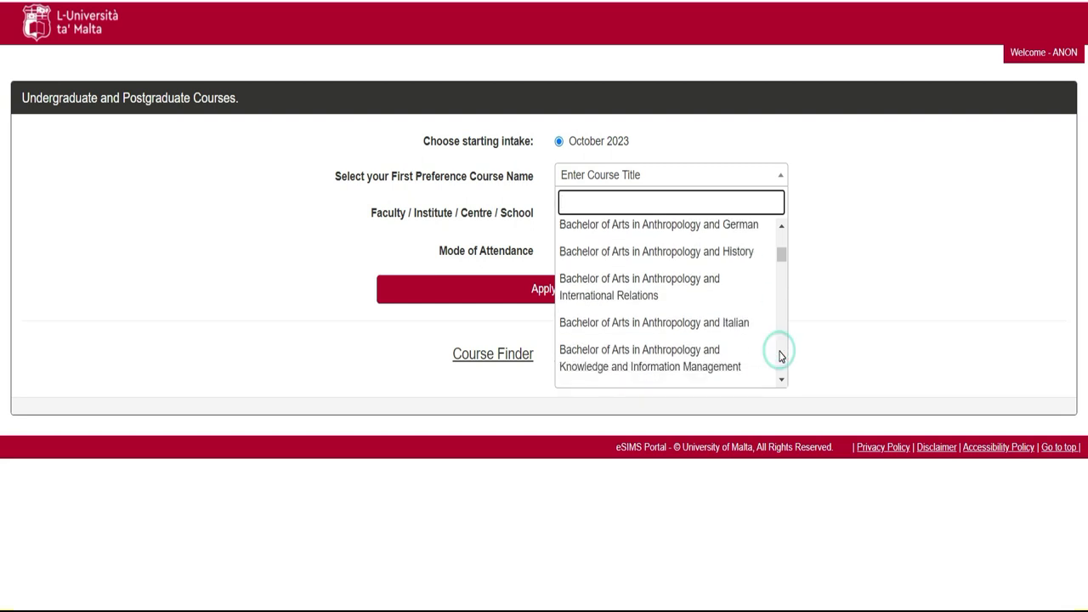
left_click(782, 356)
left_click(781, 356)
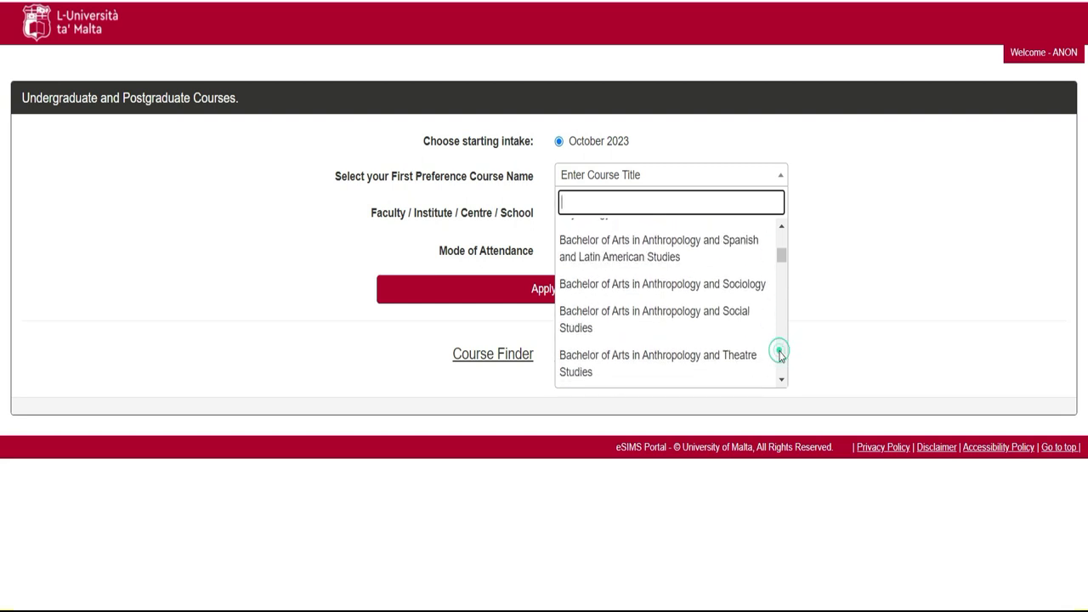
left_click(782, 356)
left_click(781, 357)
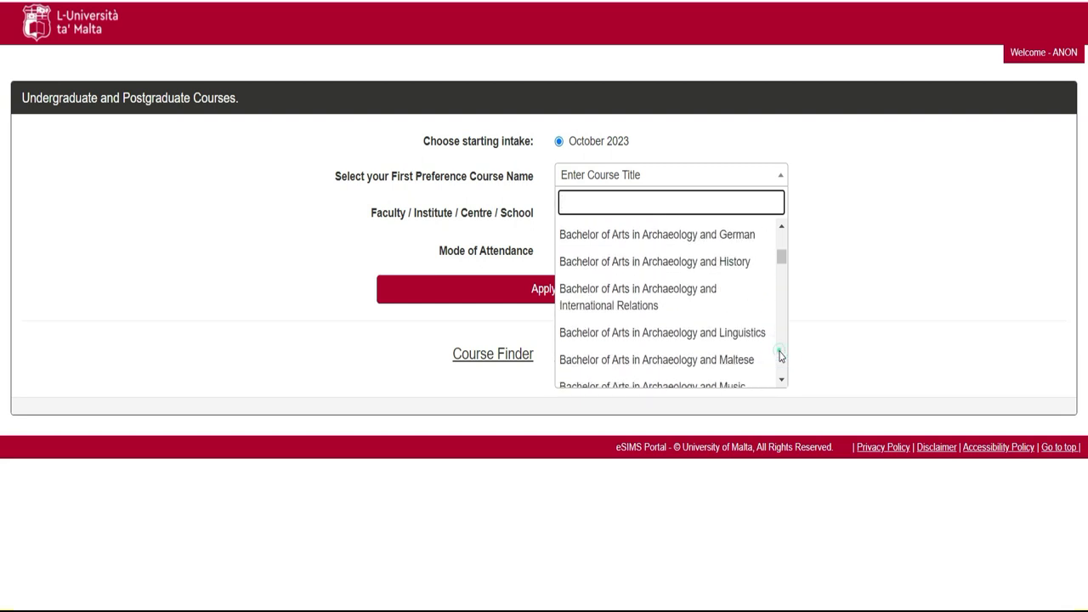
left_click(782, 356)
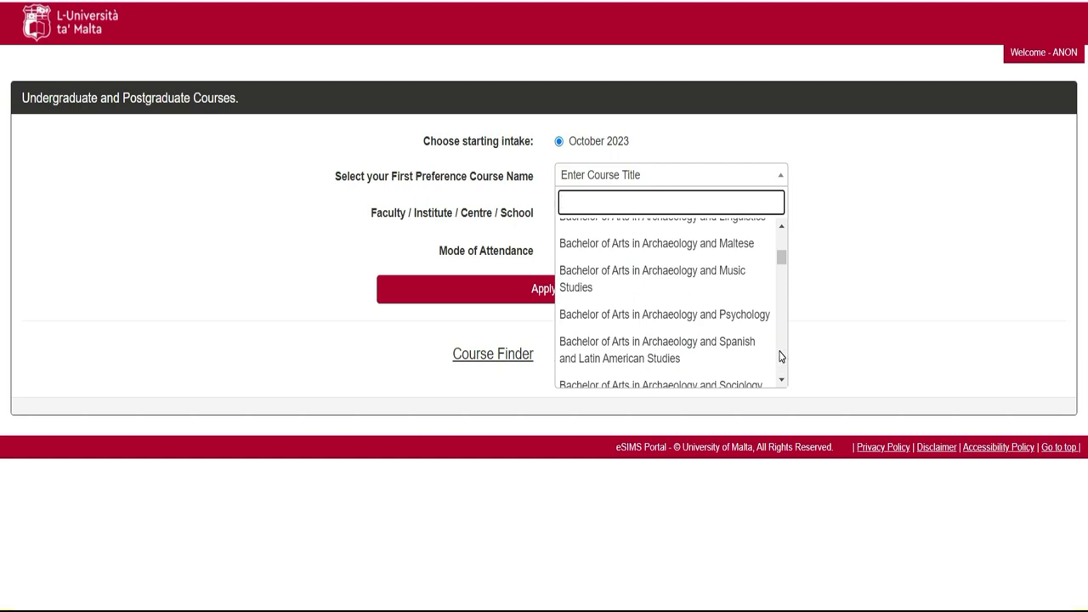
left_click(781, 357)
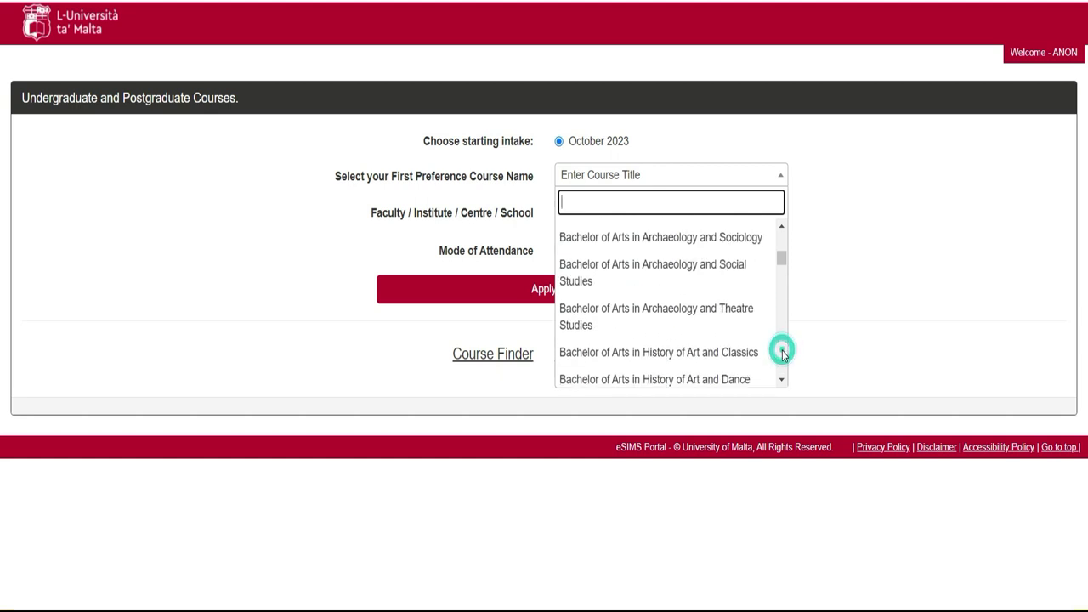
left_click(783, 355)
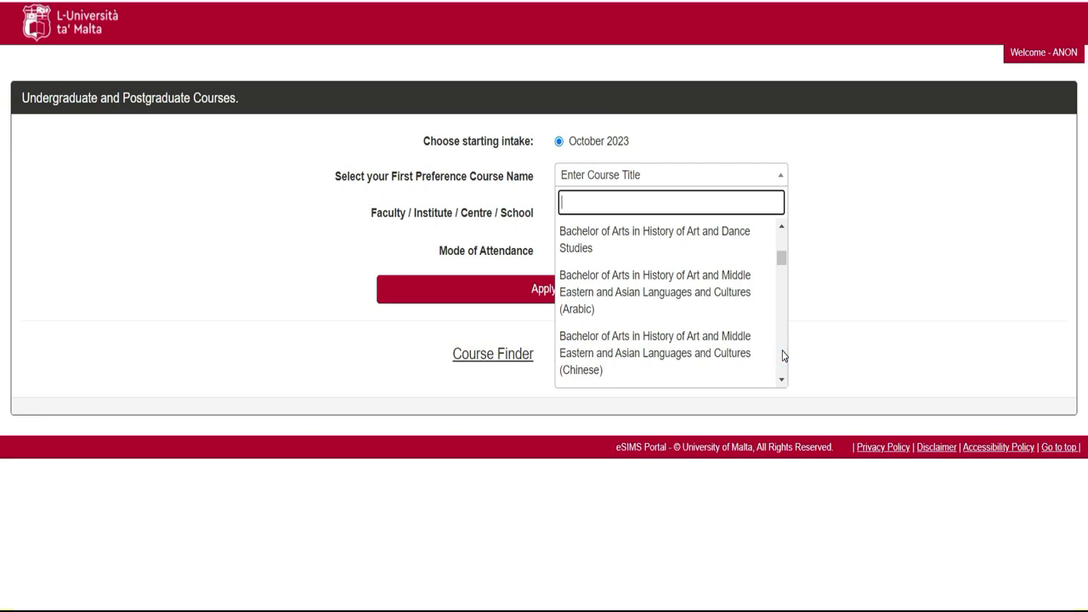
left_click(783, 355)
left_click(783, 355)
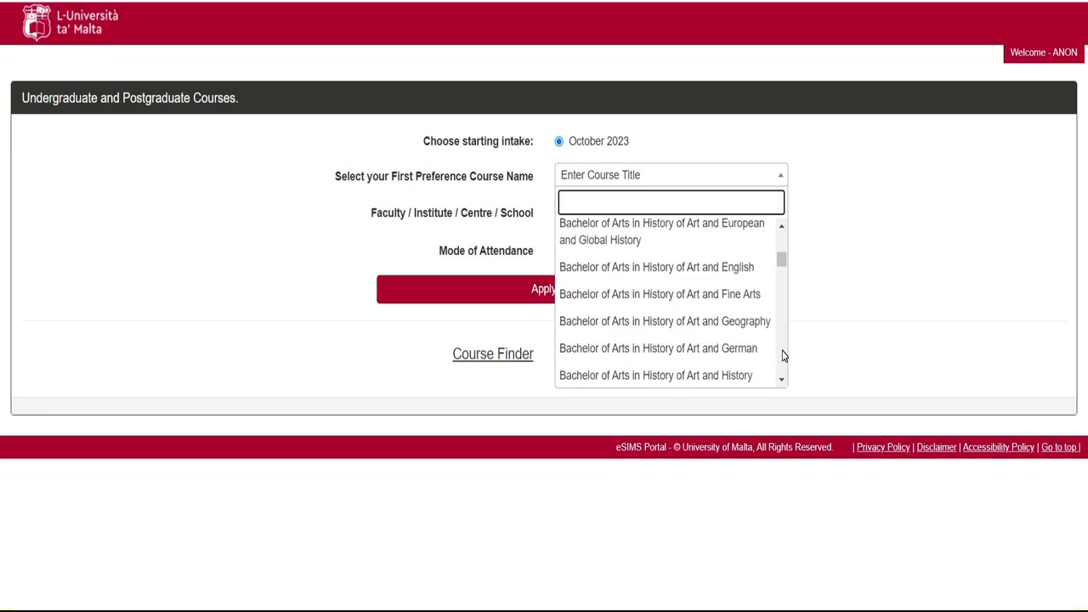
left_click(783, 355)
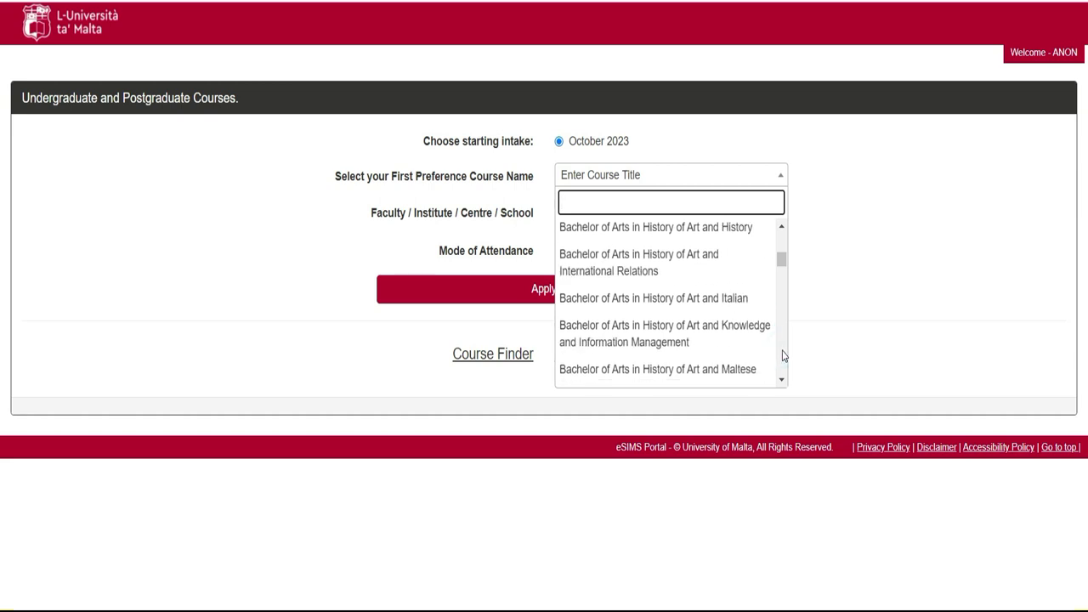
left_click(783, 356)
left_click(783, 355)
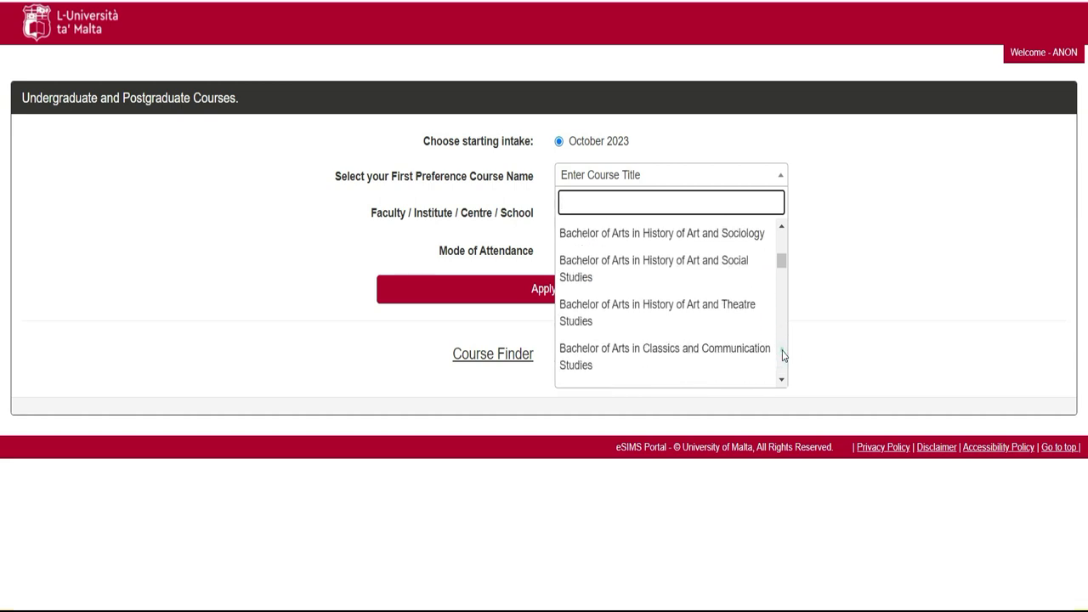
left_click(783, 356)
left_click(783, 356)
left_click(783, 356)
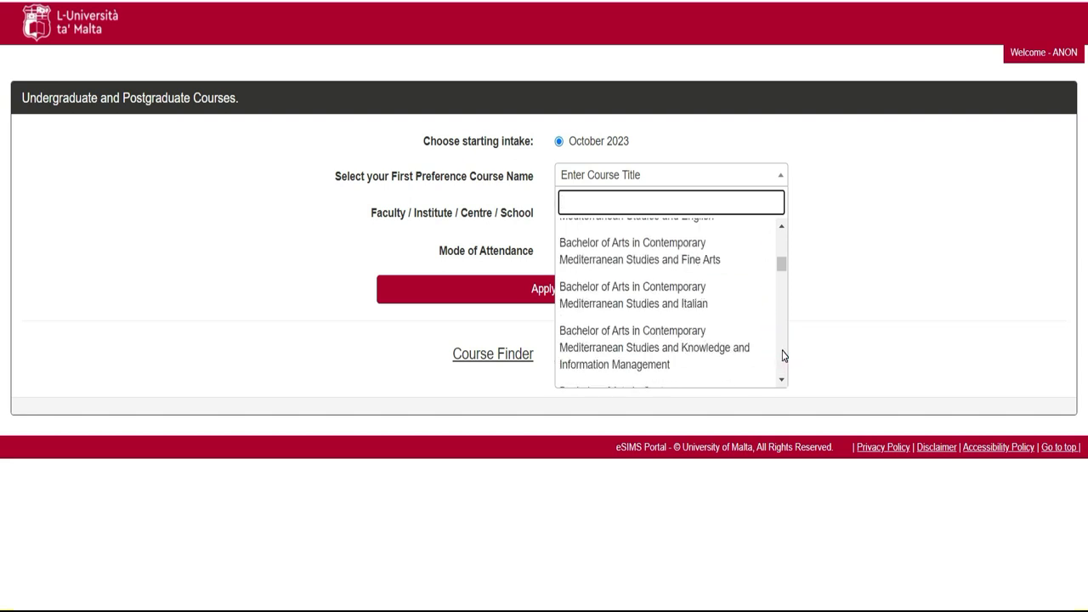
left_click(783, 355)
left_click(783, 355)
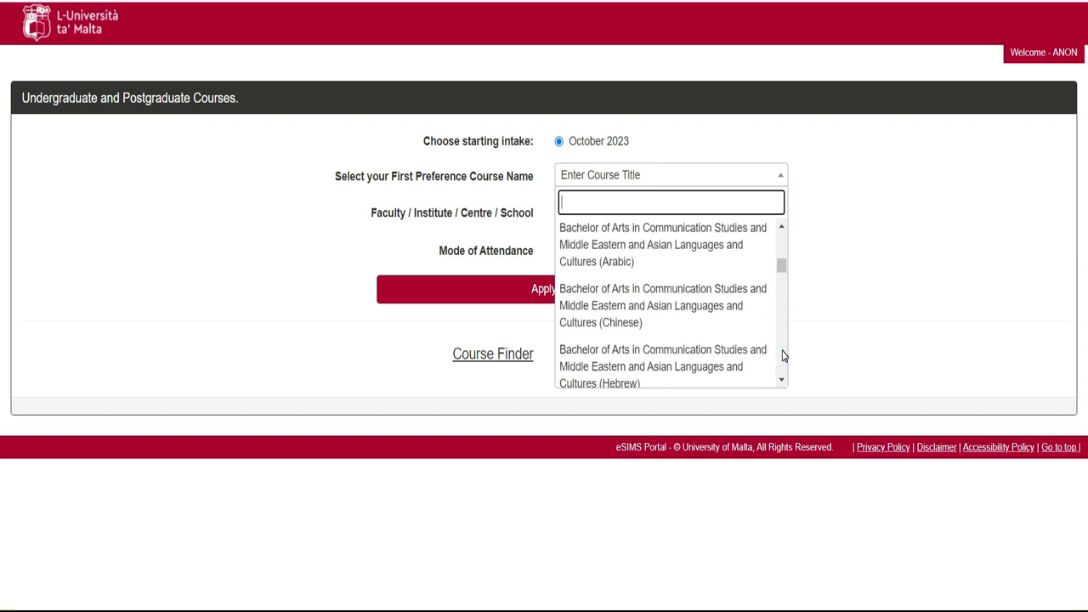
left_click(783, 356)
left_click(783, 355)
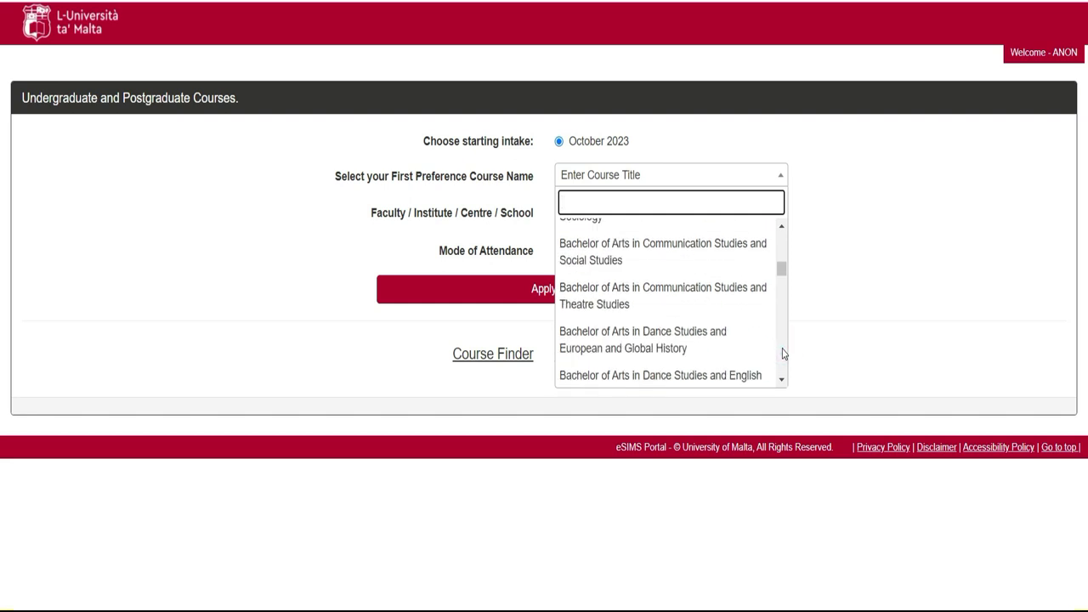
left_click_drag(782, 270, 792, 377)
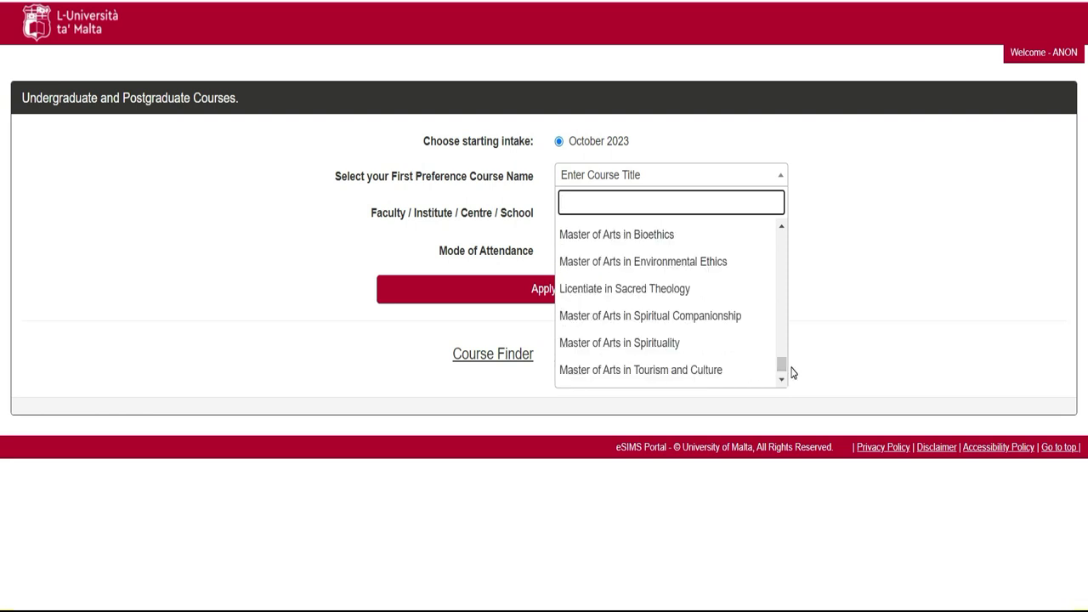
Step back up past Psychology, Space Sciences and Mathematics until Master of Science in Physics shows.
left_click(781, 228)
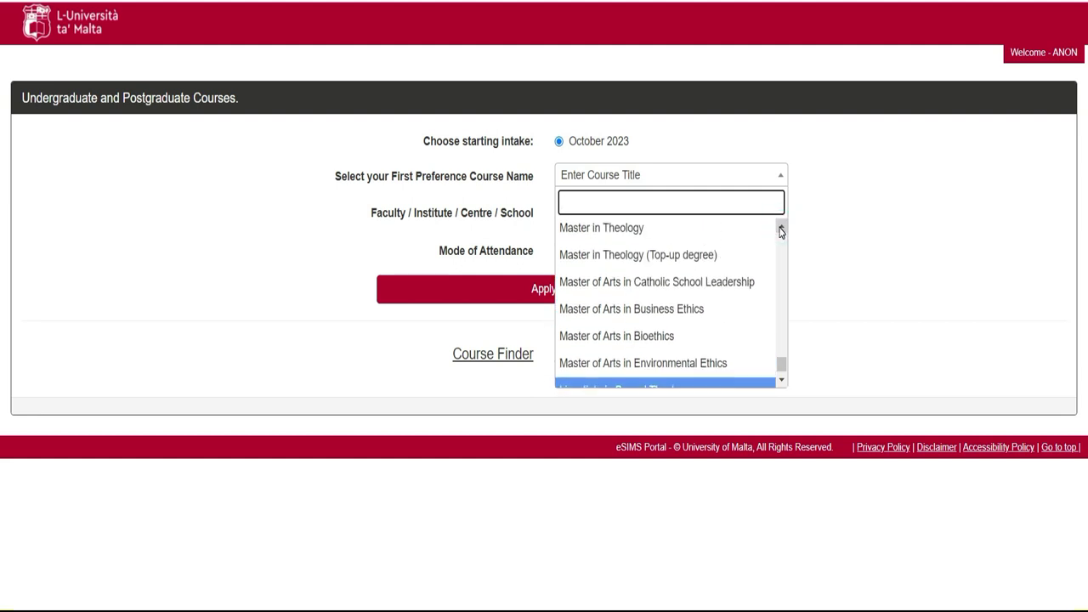
left_click(782, 228)
left_click(781, 228)
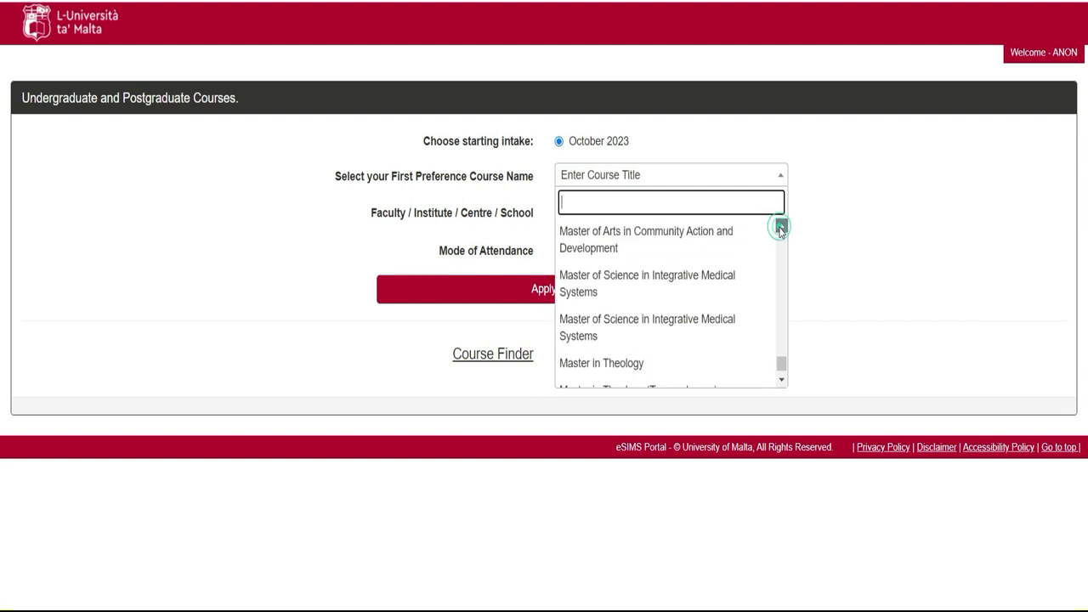
left_click(781, 228)
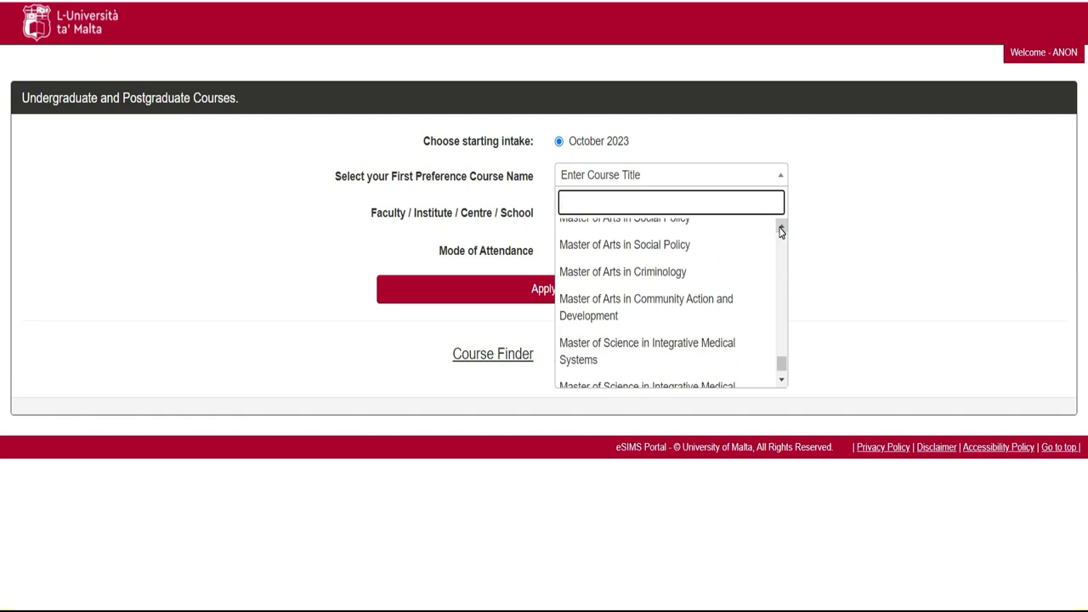
left_click(781, 228)
left_click(781, 228)
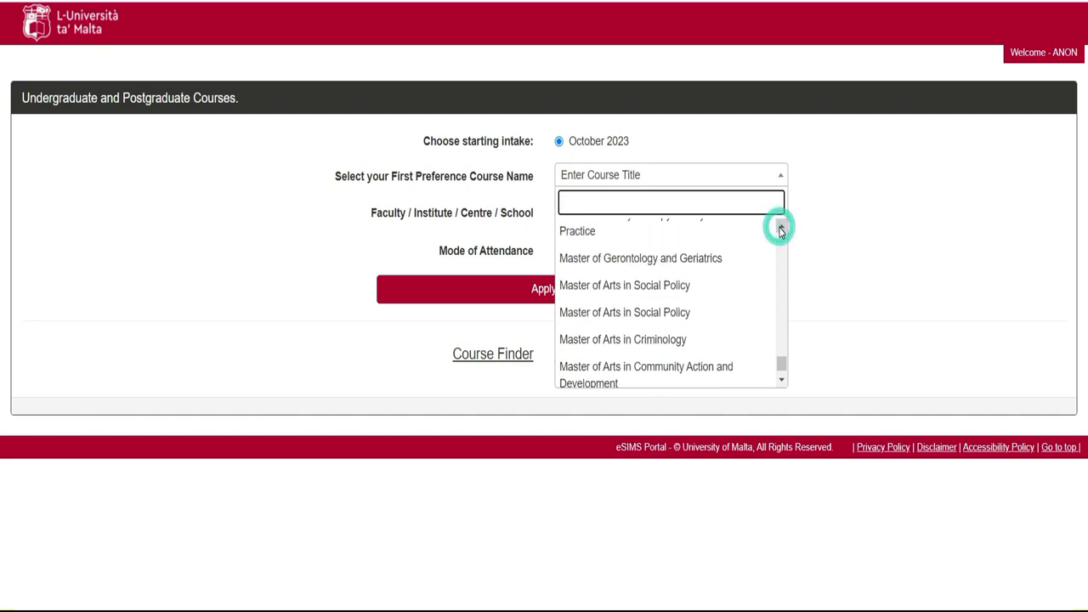
left_click(781, 228)
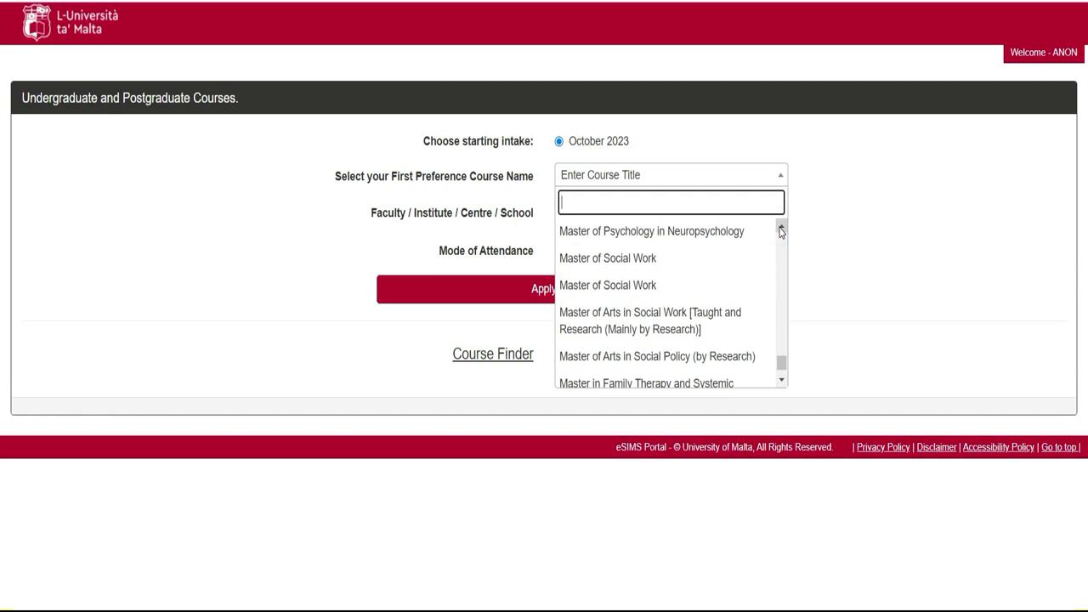
left_click(781, 231)
left_click(781, 232)
left_click(781, 230)
left_click(781, 230)
left_click(781, 230)
left_click(781, 230)
left_click(781, 229)
left_click(781, 230)
left_click(781, 231)
left_click(781, 231)
left_click(781, 231)
left_click(781, 229)
left_click(781, 229)
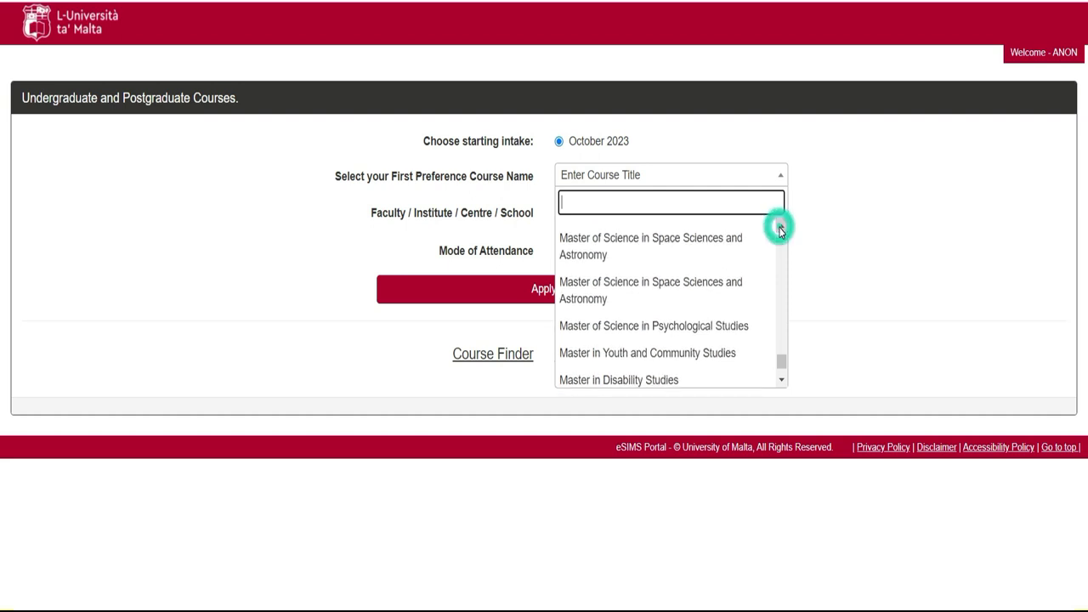
left_click(781, 231)
left_click(781, 230)
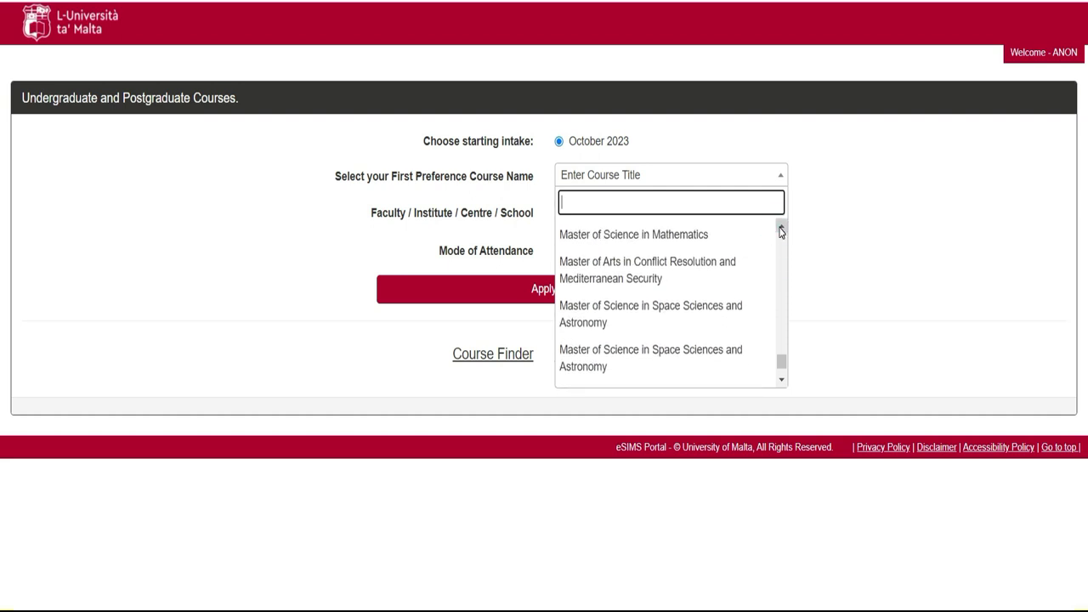
left_click(781, 230)
left_click(781, 230)
left_click(782, 231)
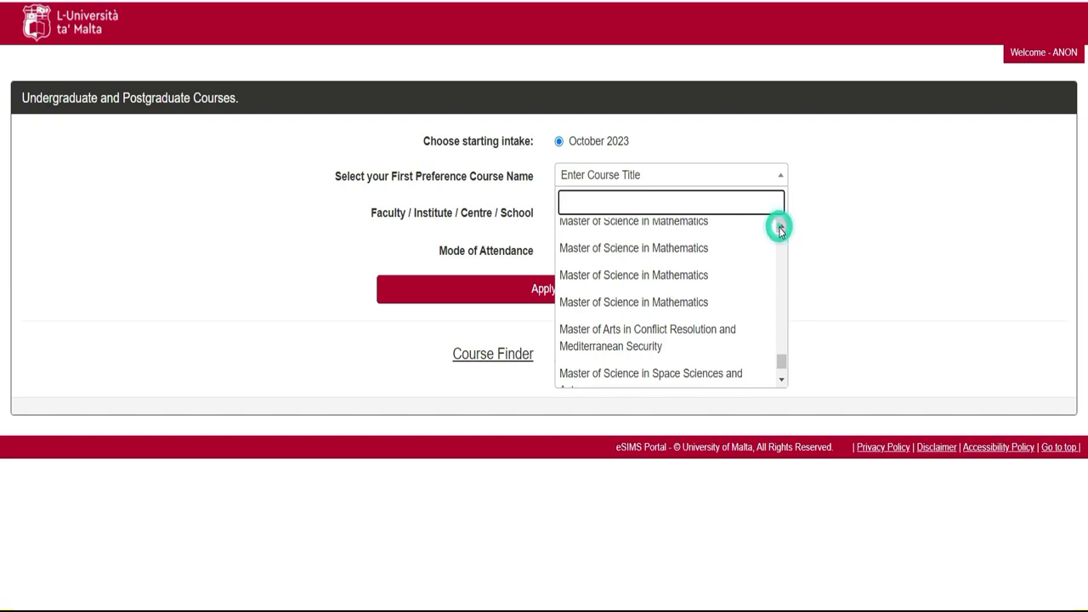
left_click(782, 230)
left_click(781, 231)
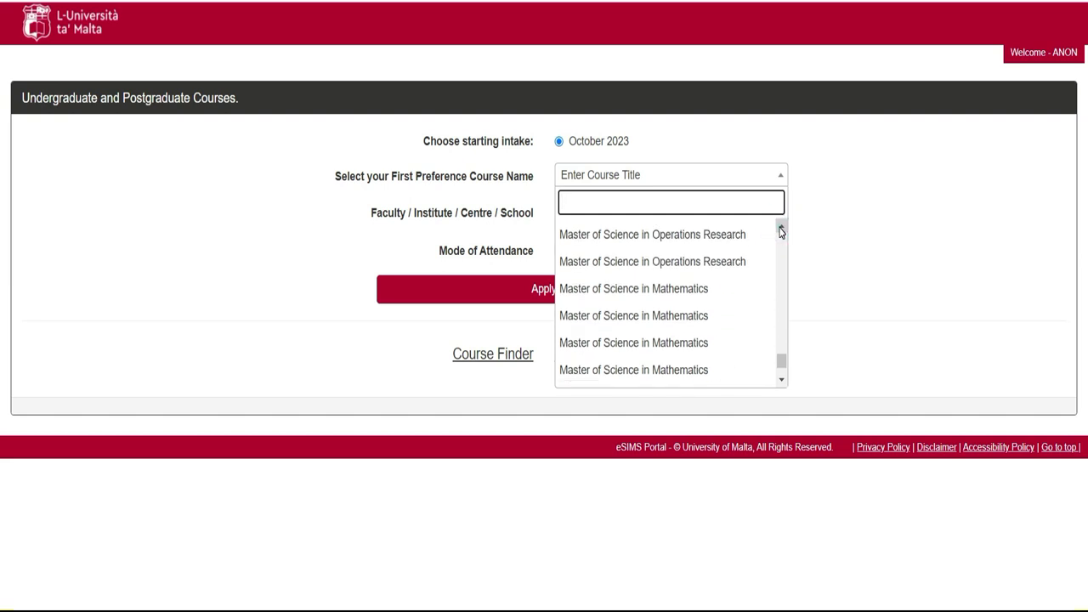
left_click(781, 230)
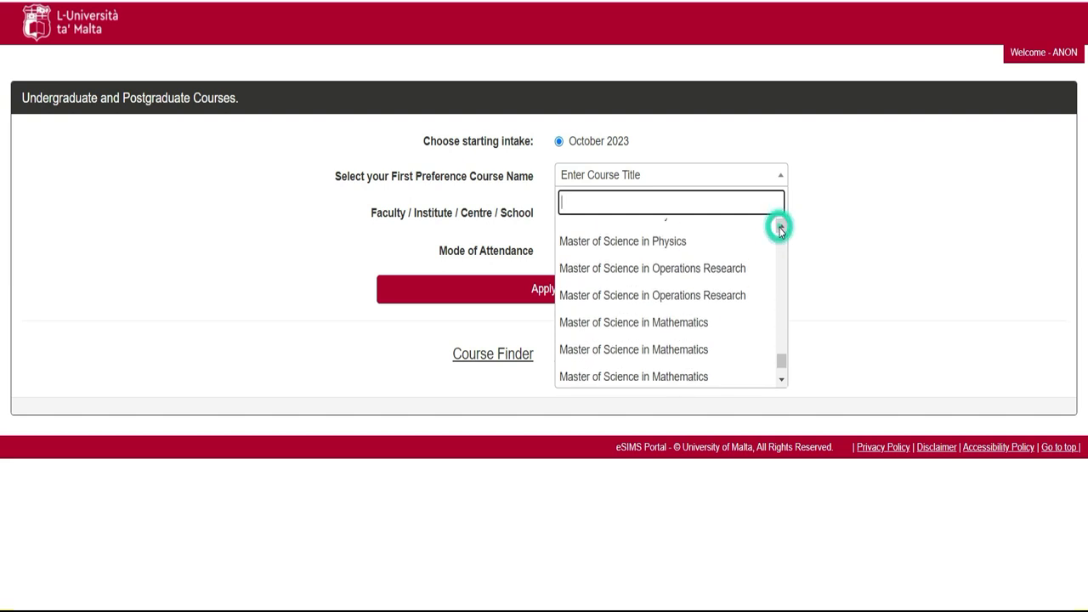
left_click(781, 230)
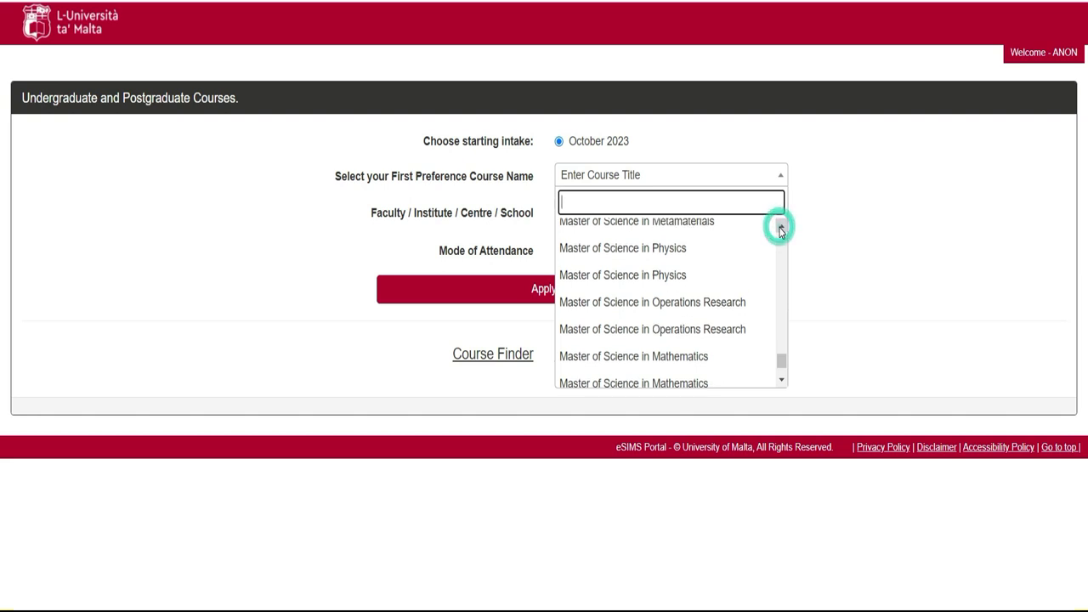
Choose Master of Science in Physics as first preference and apply for it.
left_click(667, 276)
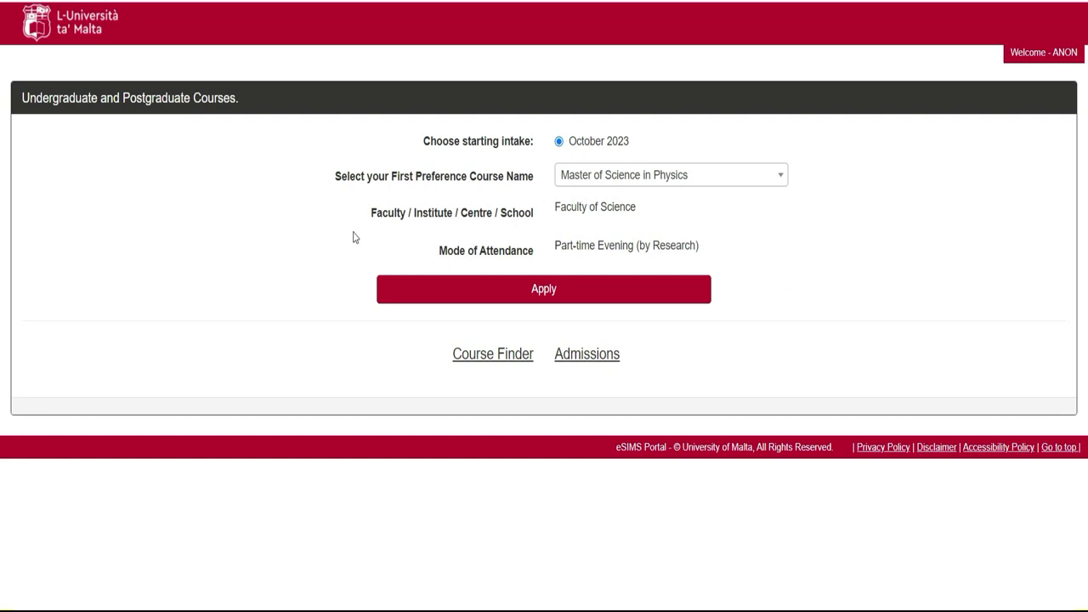
left_click(517, 295)
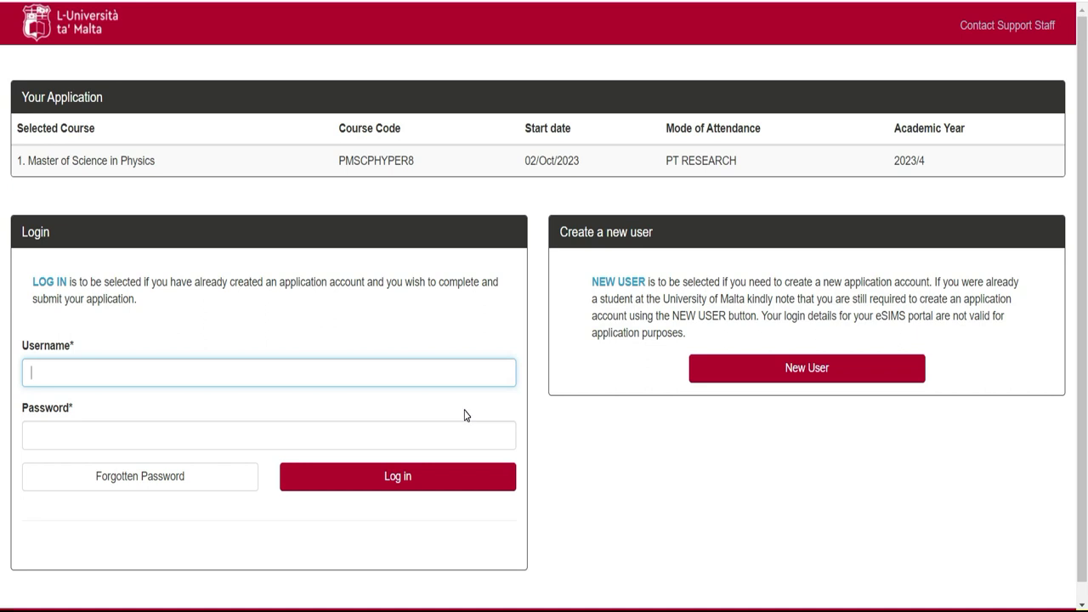
Start a new applicant account and set its gender to Male.
left_click(804, 370)
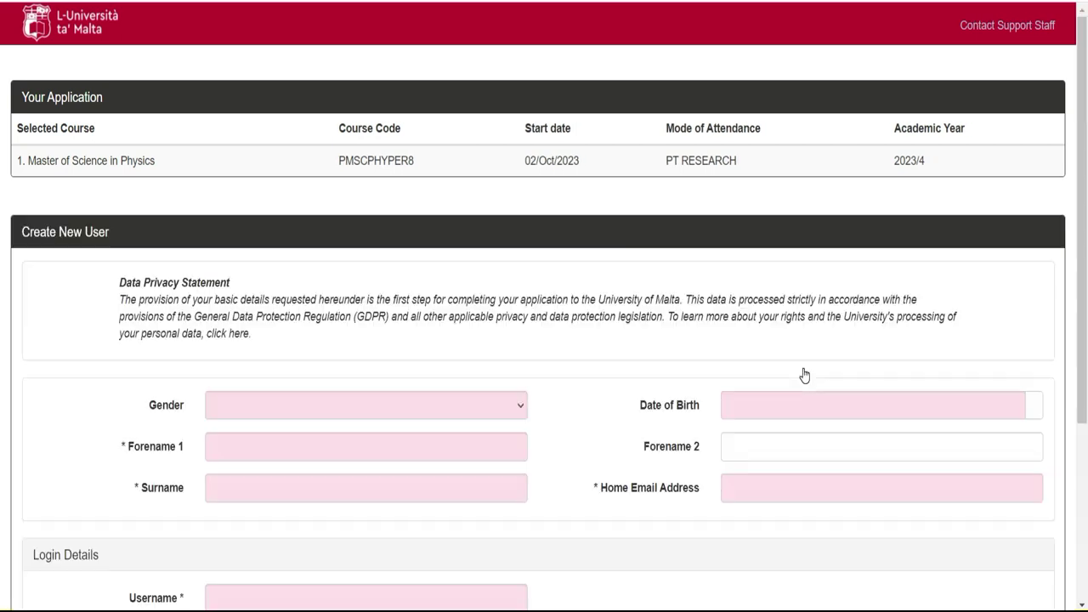
scroll(2, 125, "down", 3)
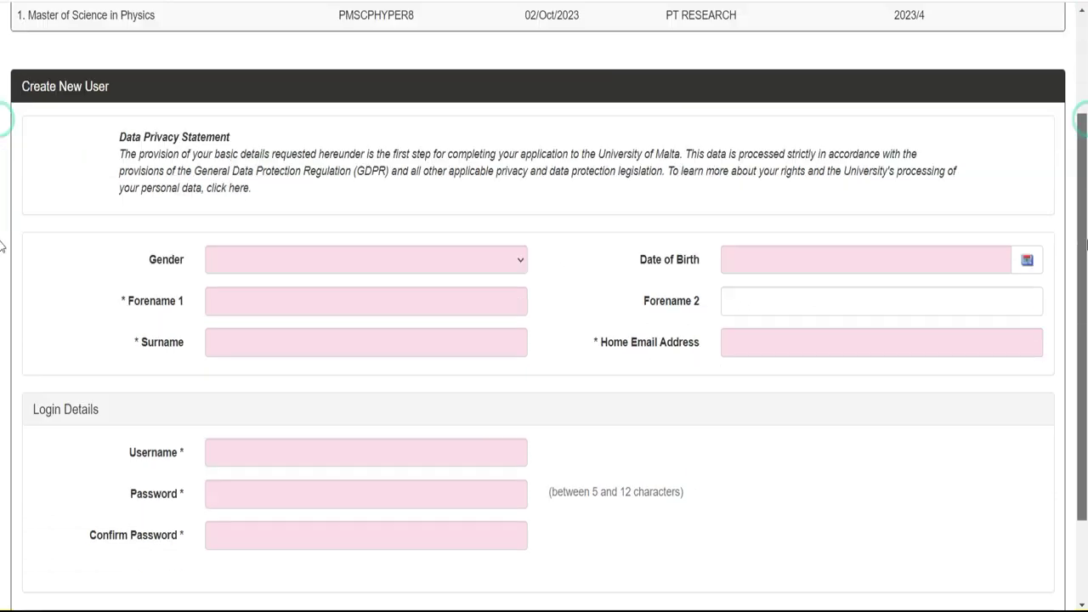
scroll(1, 314, "up", 1)
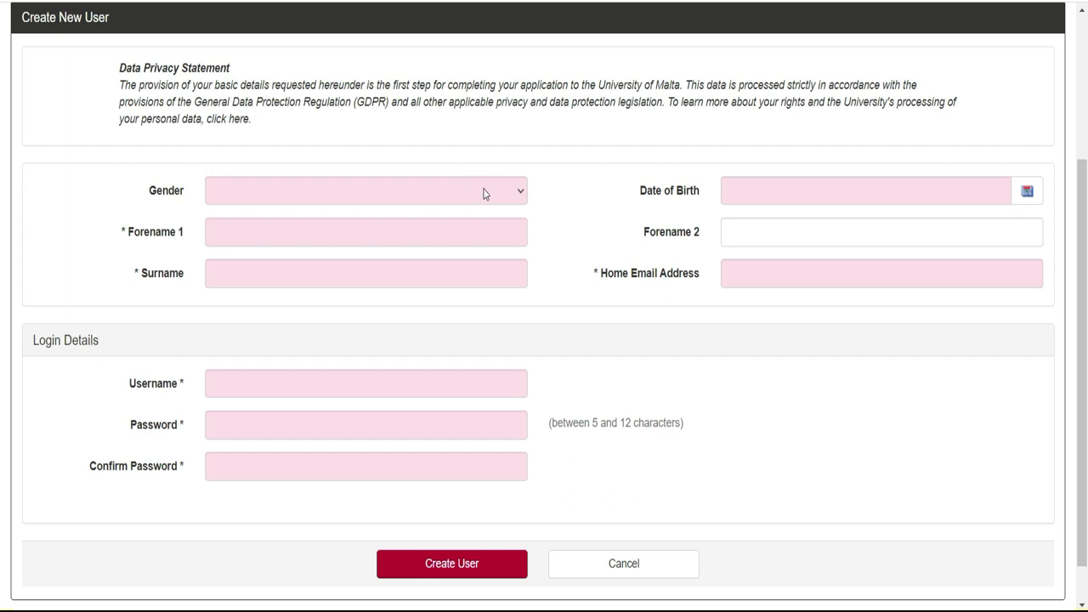
left_click(504, 193)
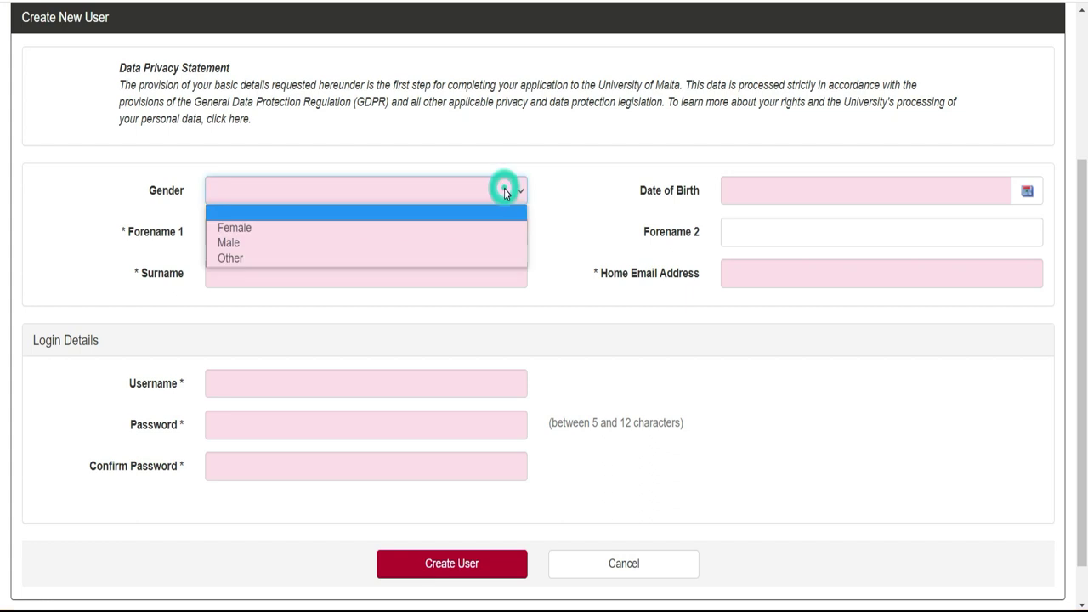
left_click(466, 229)
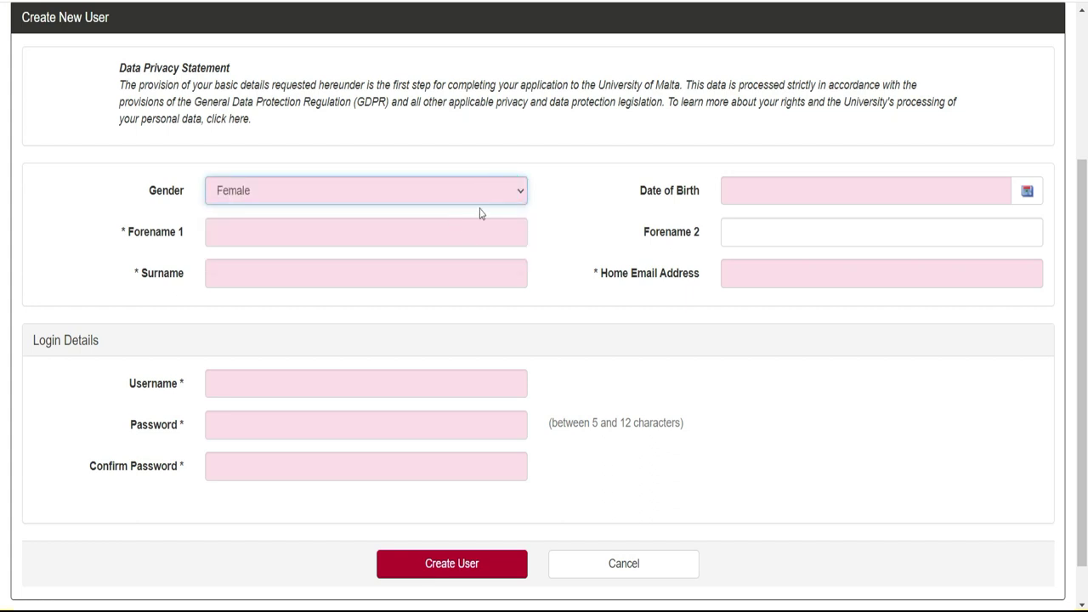
left_click(487, 199)
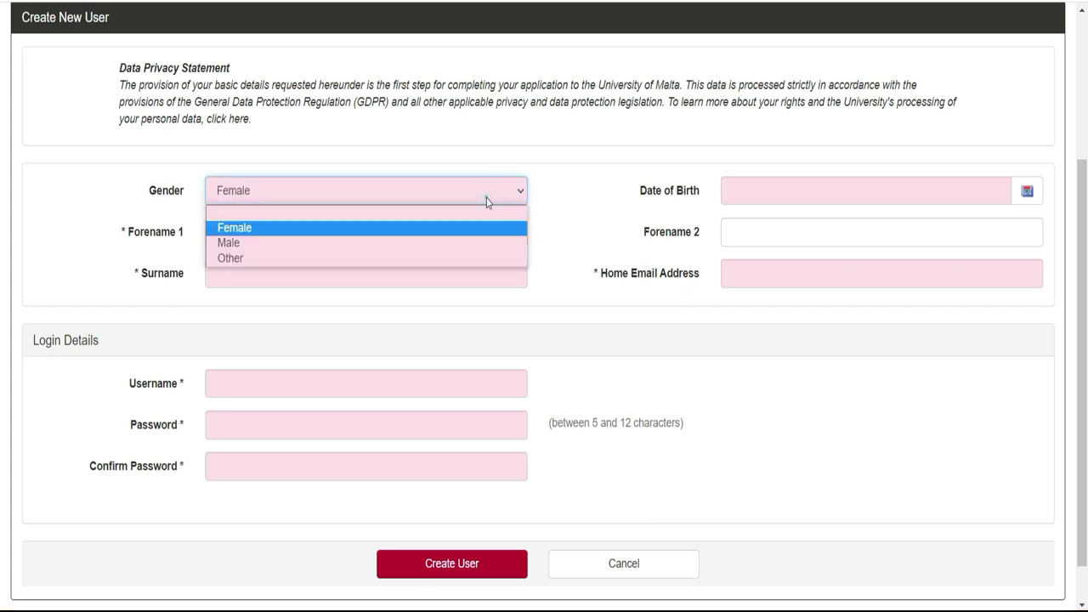
left_click(474, 244)
Translate the Create New User form into French.
right_click(822, 420)
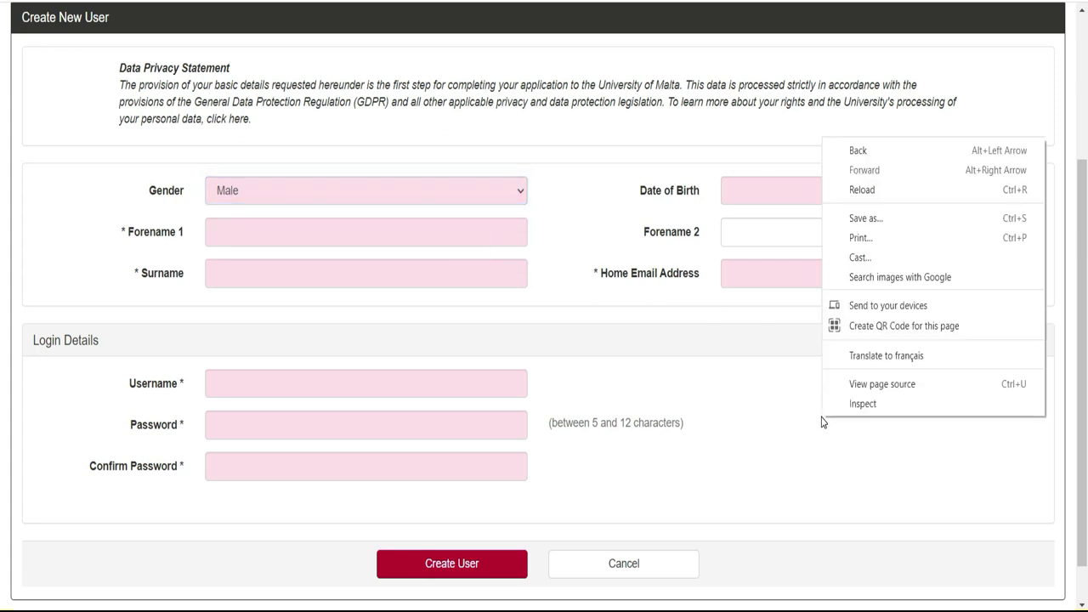
left_click(860, 357)
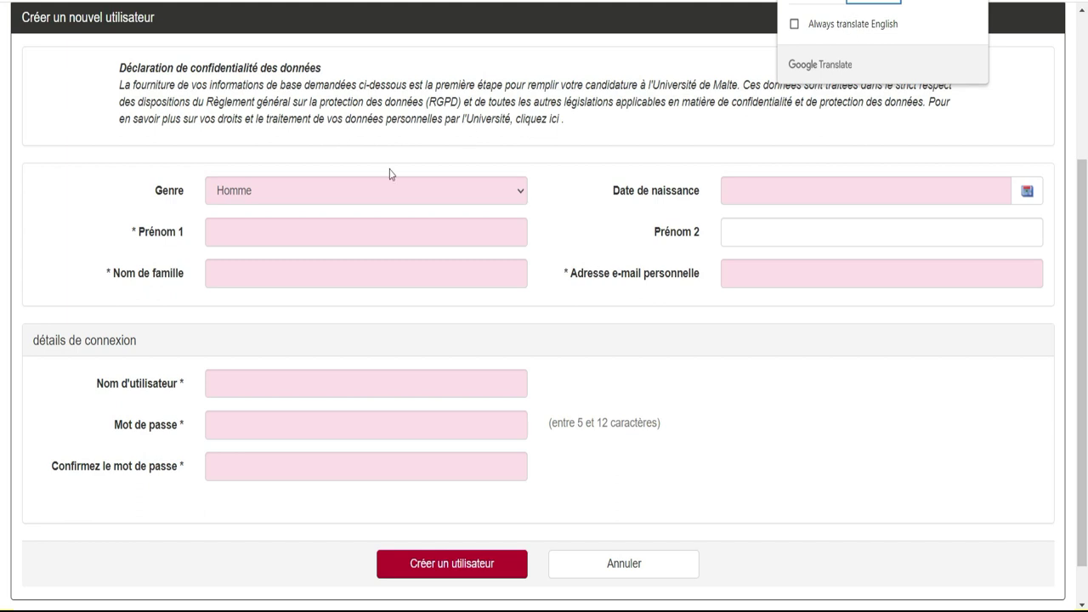
left_click(404, 233)
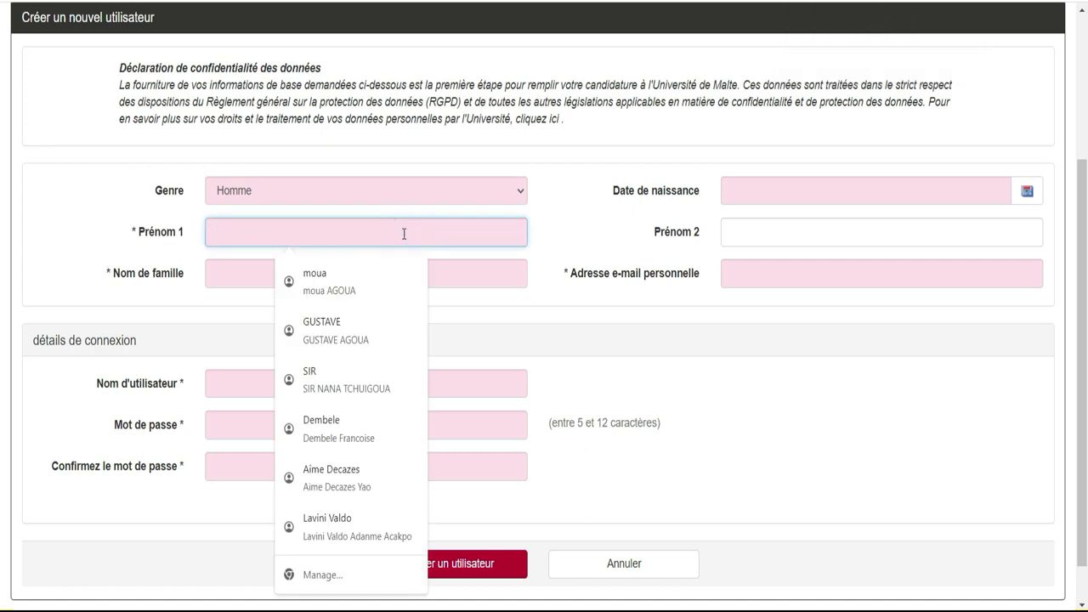
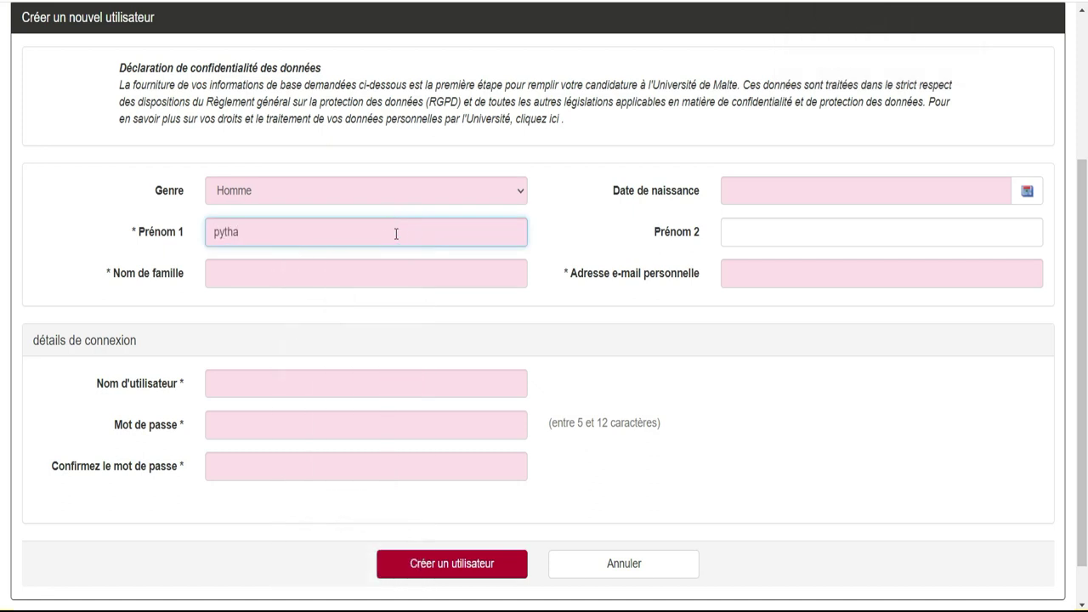
Enter the applicant's forename and surname.
left_click(354, 273)
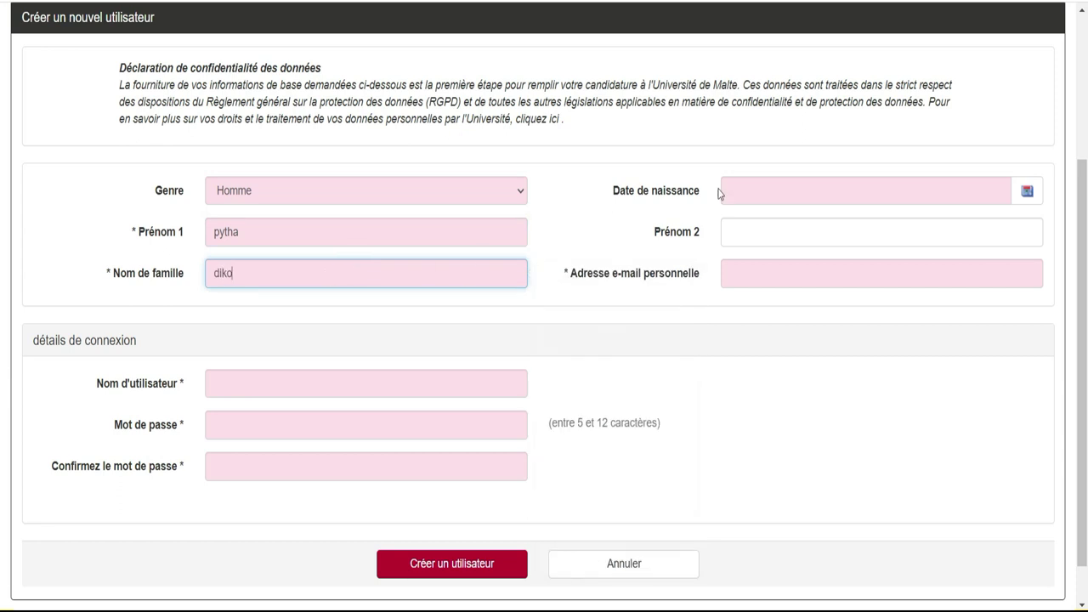
Set the date of birth to 05/Jul/2005 using the calendar.
left_click(811, 195)
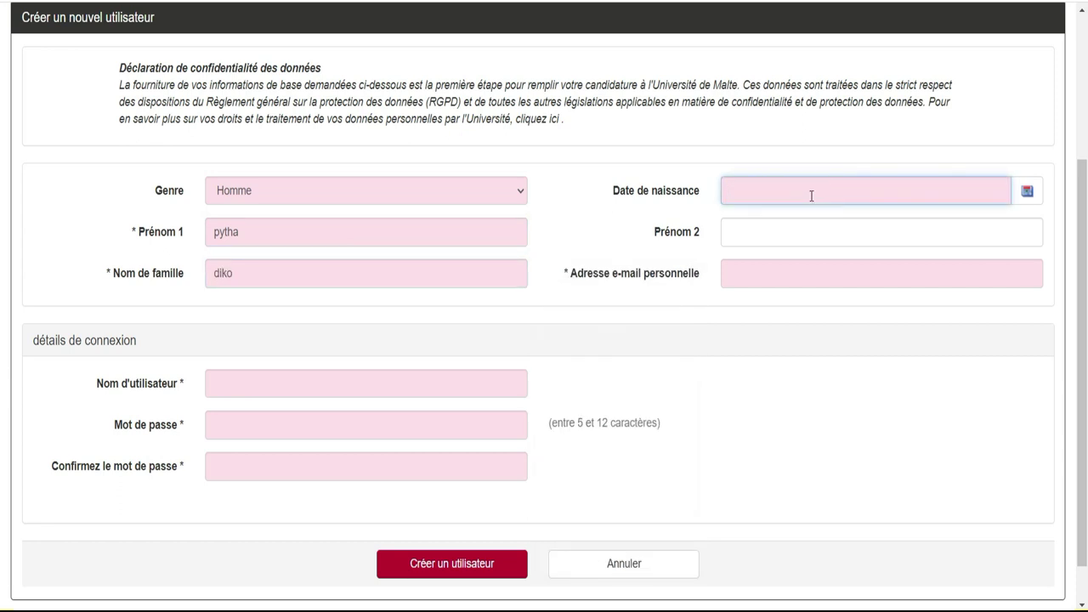
left_click(1027, 192)
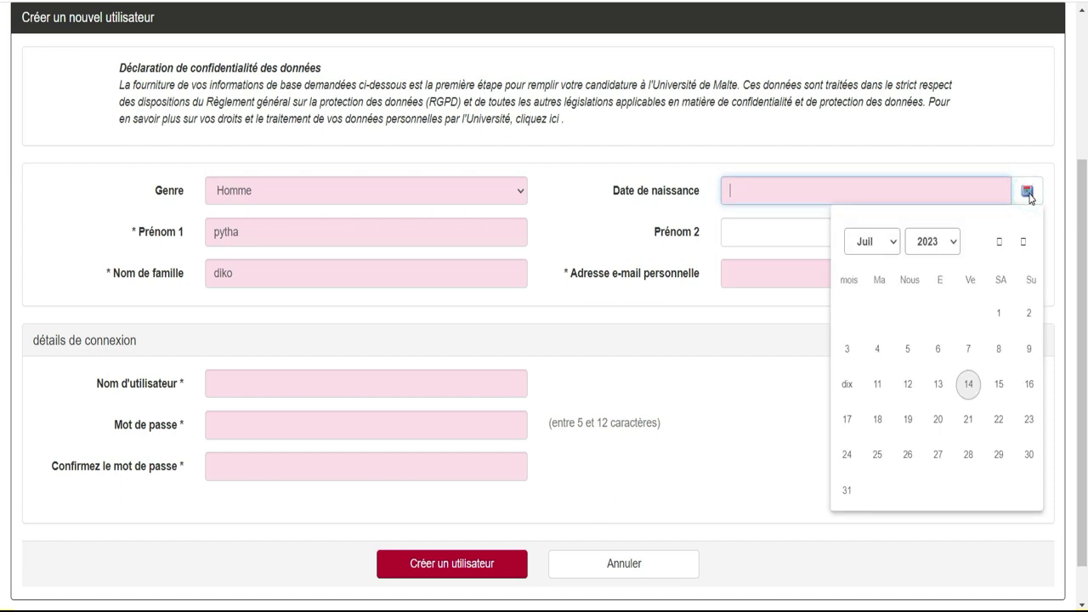
left_click(954, 243)
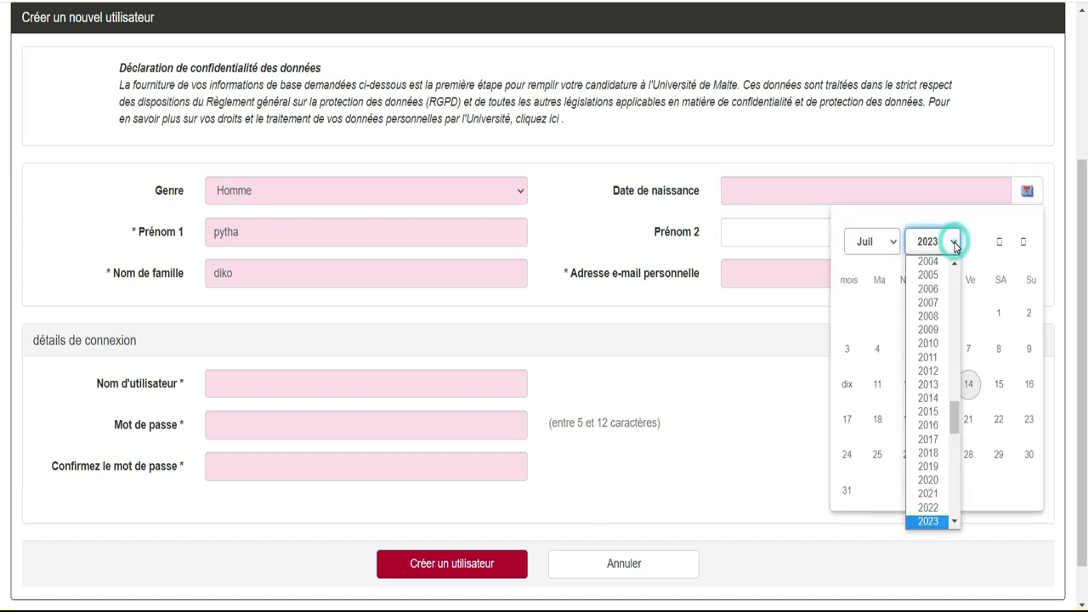
left_click(939, 276)
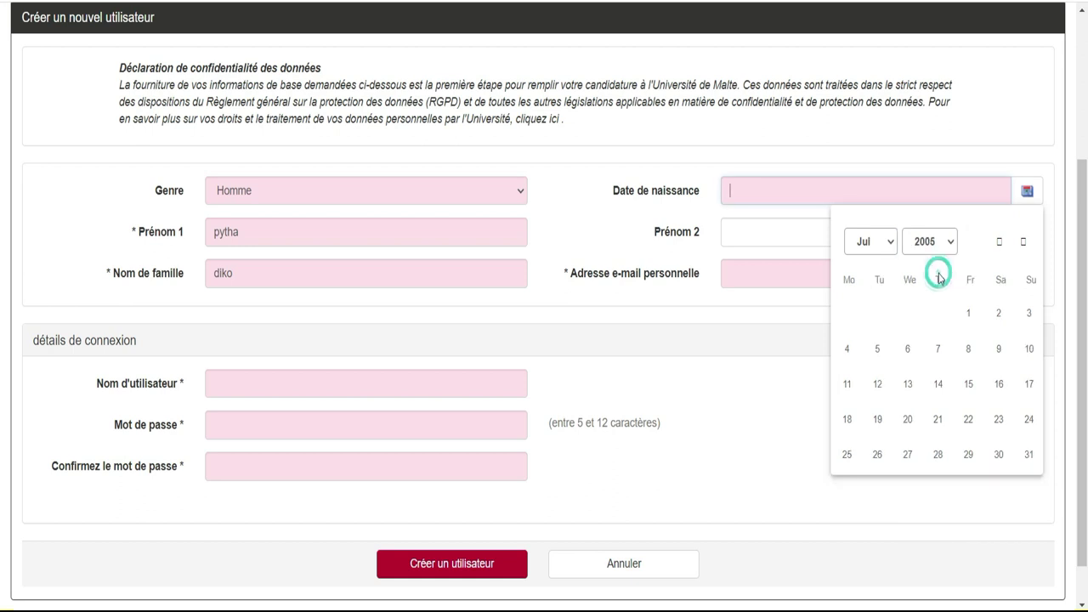
left_click(878, 349)
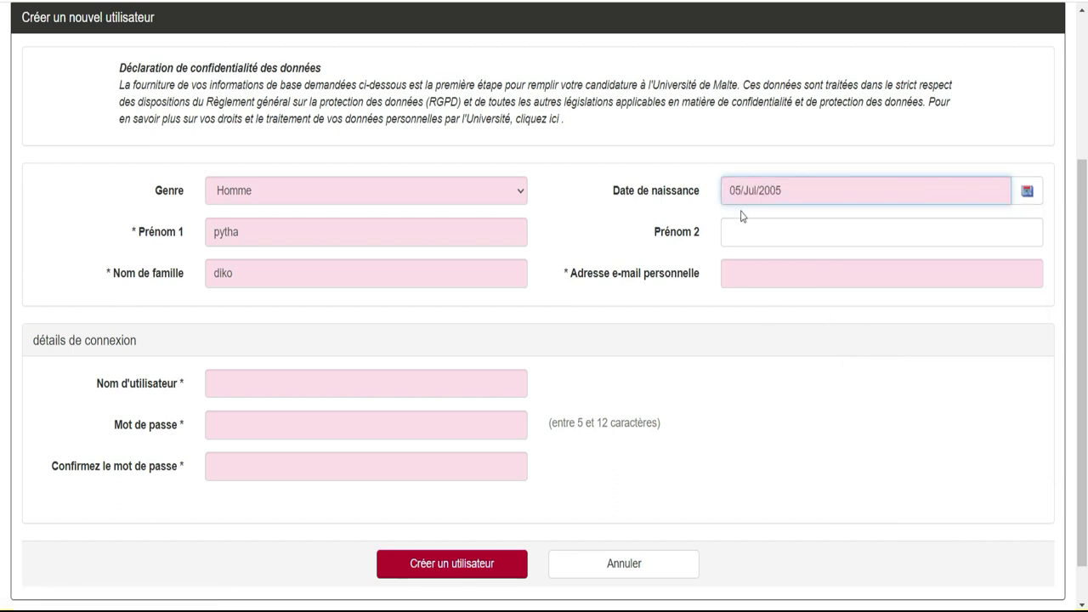
left_click(733, 271)
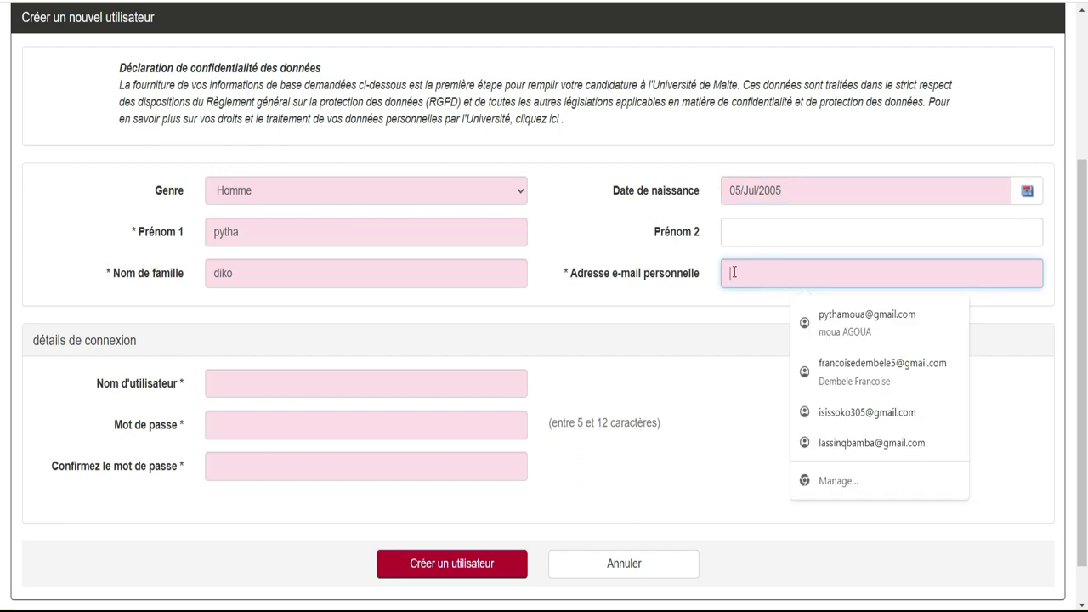
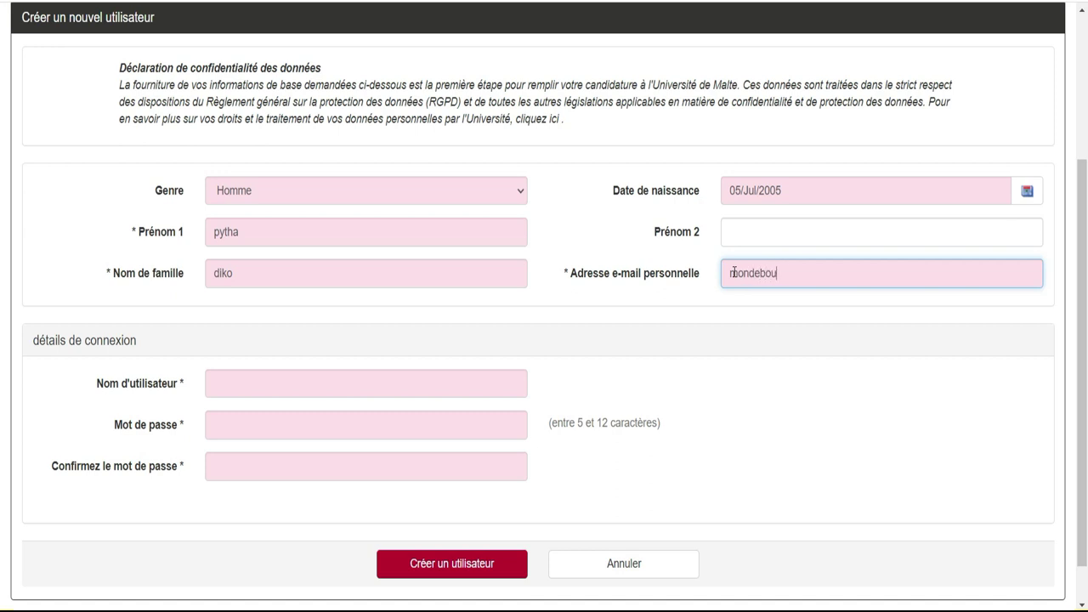
Fill in the personal e-mail, a username and the password twice, then create the user.
left_click(232, 383)
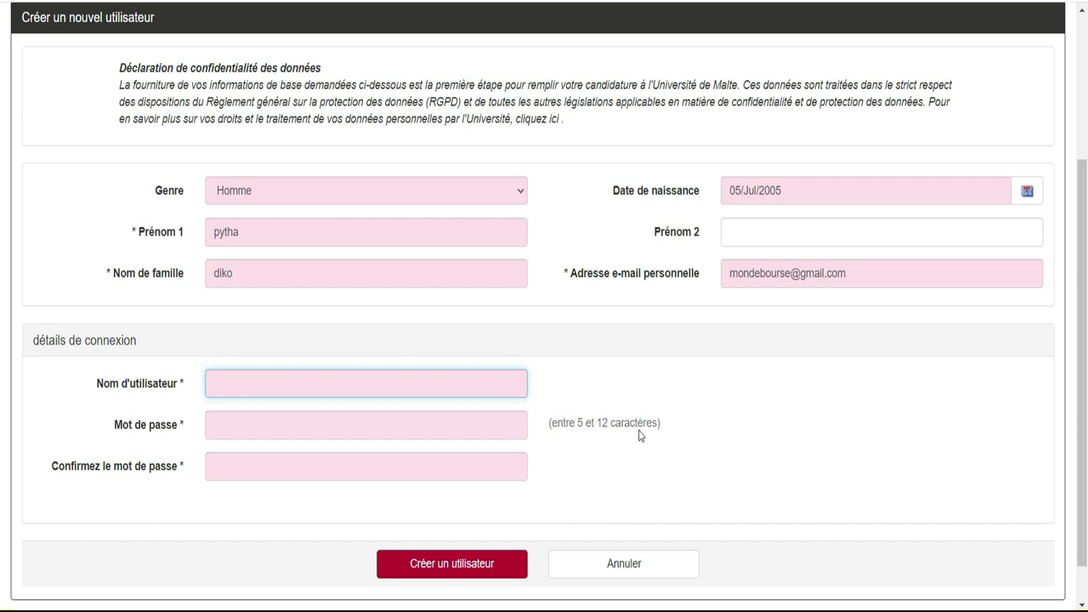
left_click(404, 430)
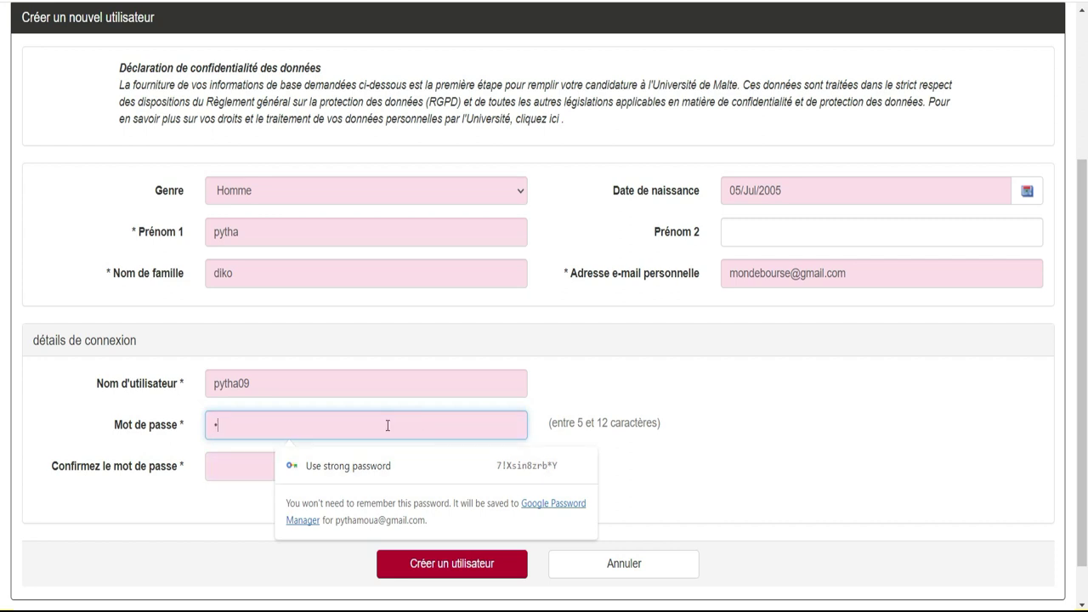
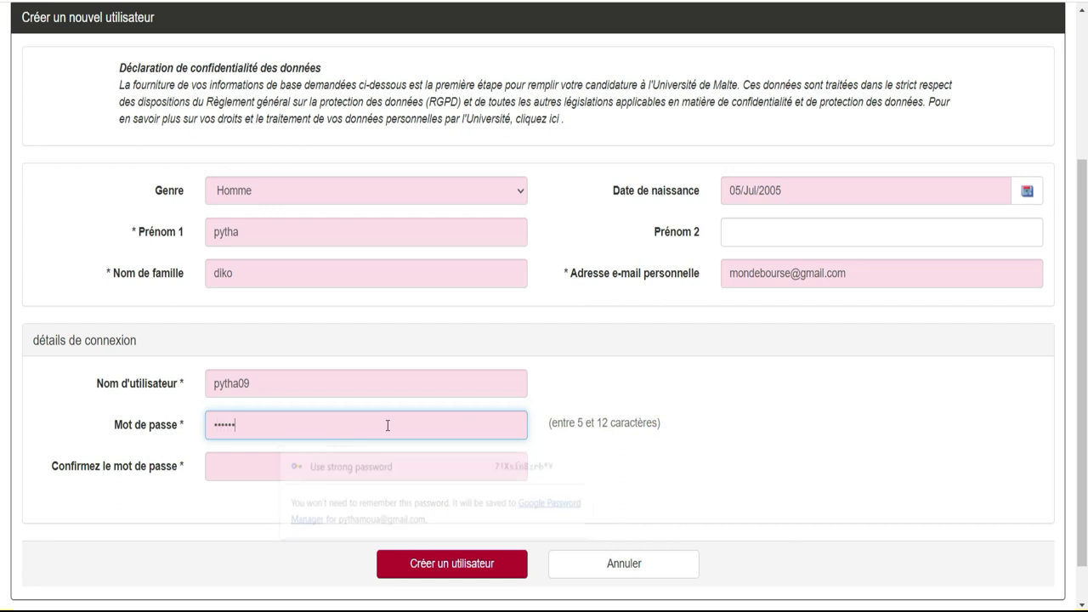
left_click(360, 467)
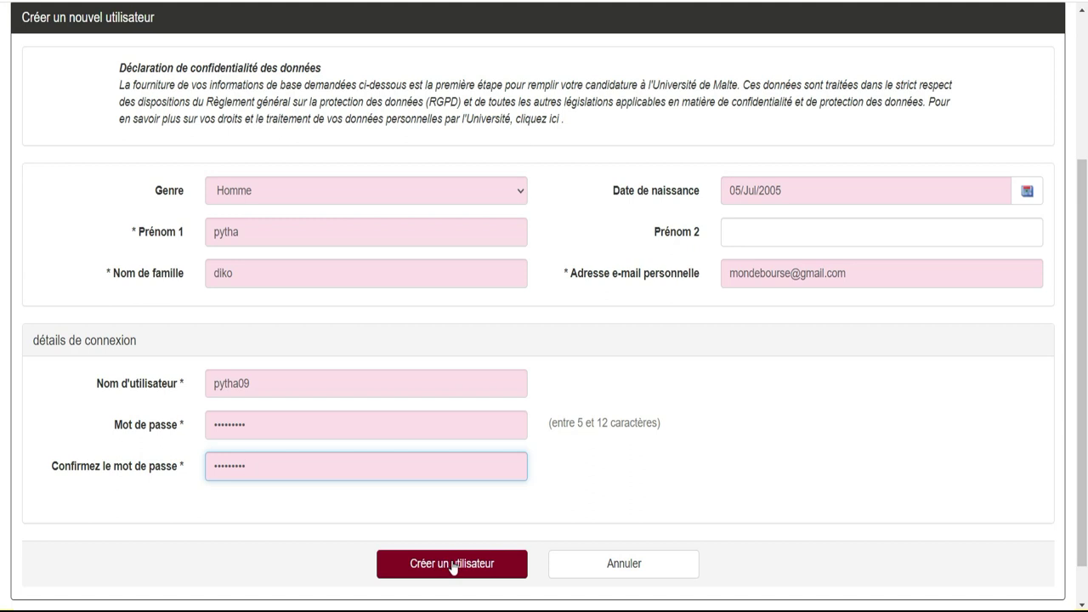
left_click(452, 565)
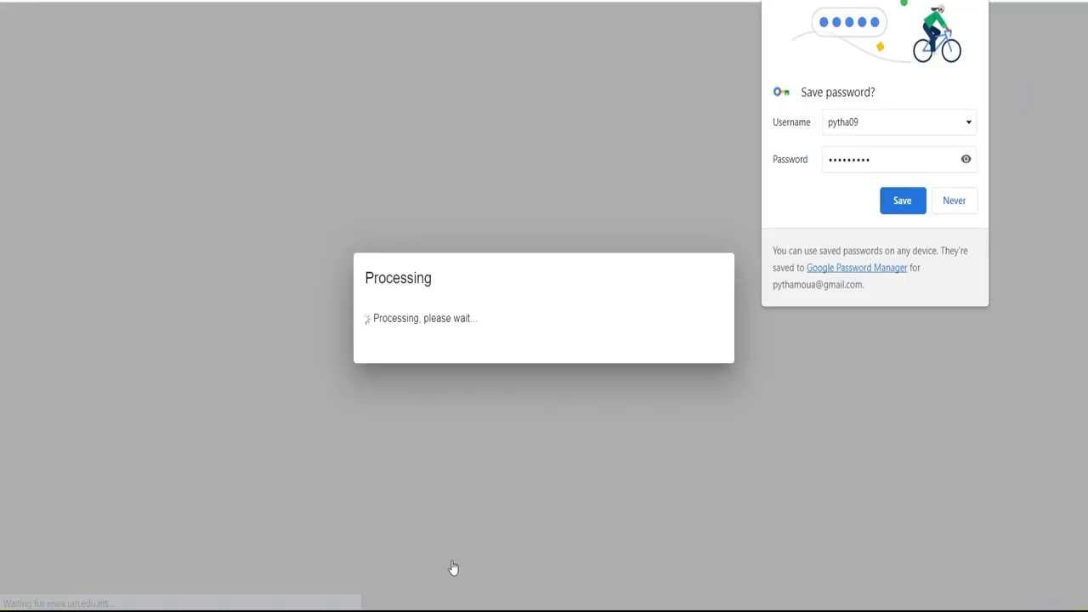
Save the login in Chrome, review the account page and proceed with the application.
left_click(903, 202)
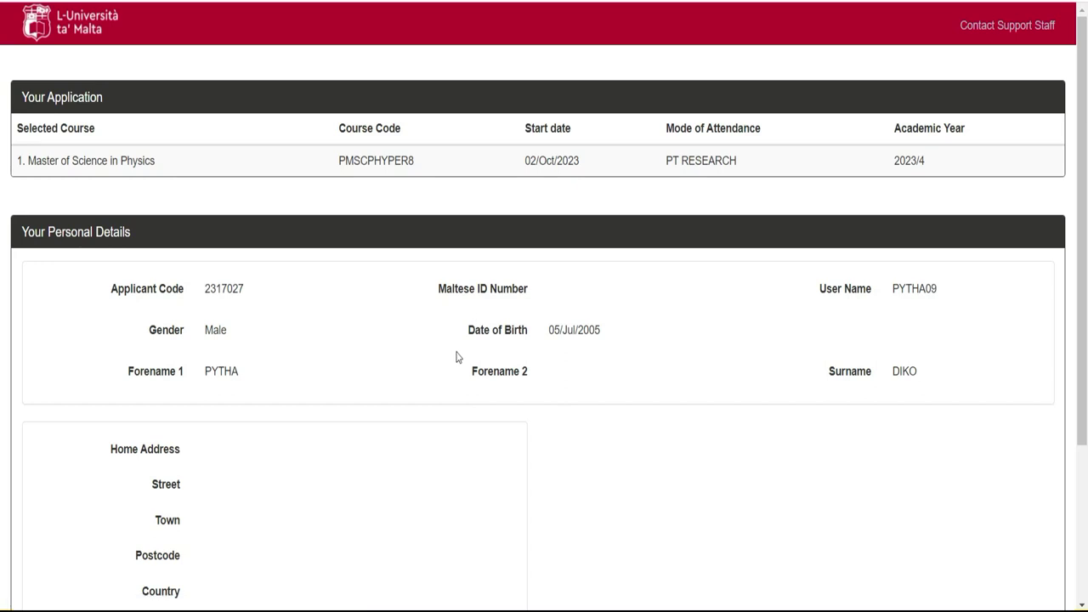
scroll(2, 157, "down", 1)
scroll(3, 229, "down", 2)
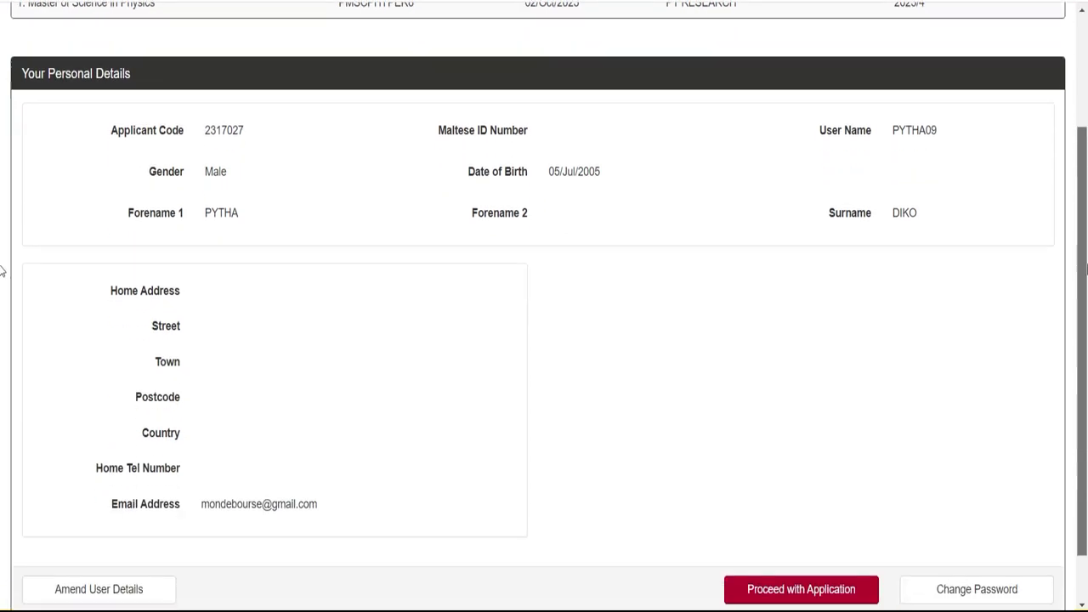
scroll(1079, 242, "up", 1)
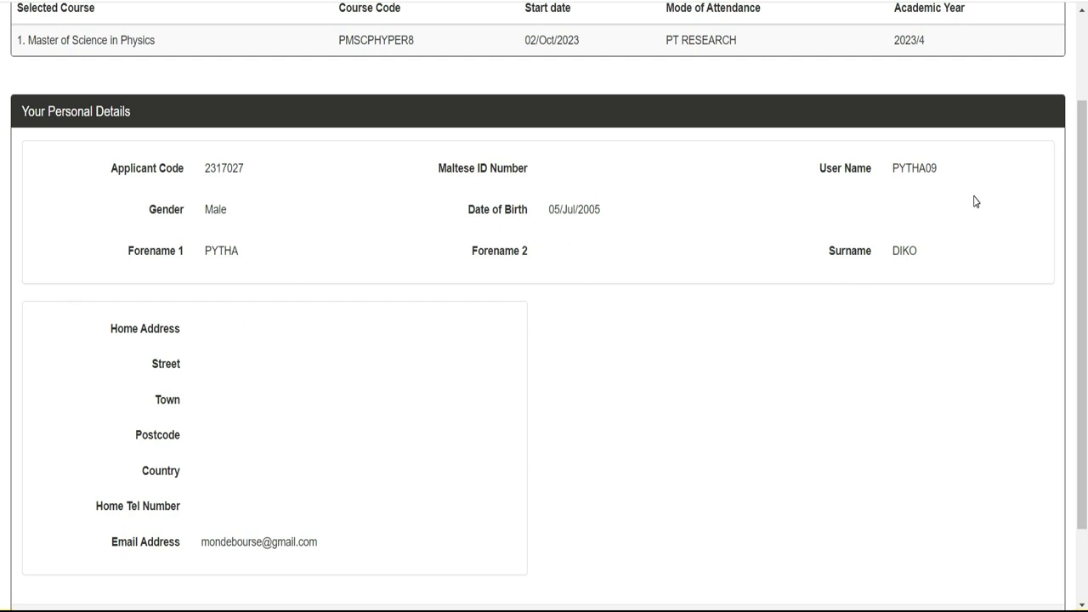
scroll(3, 245, "down", 2)
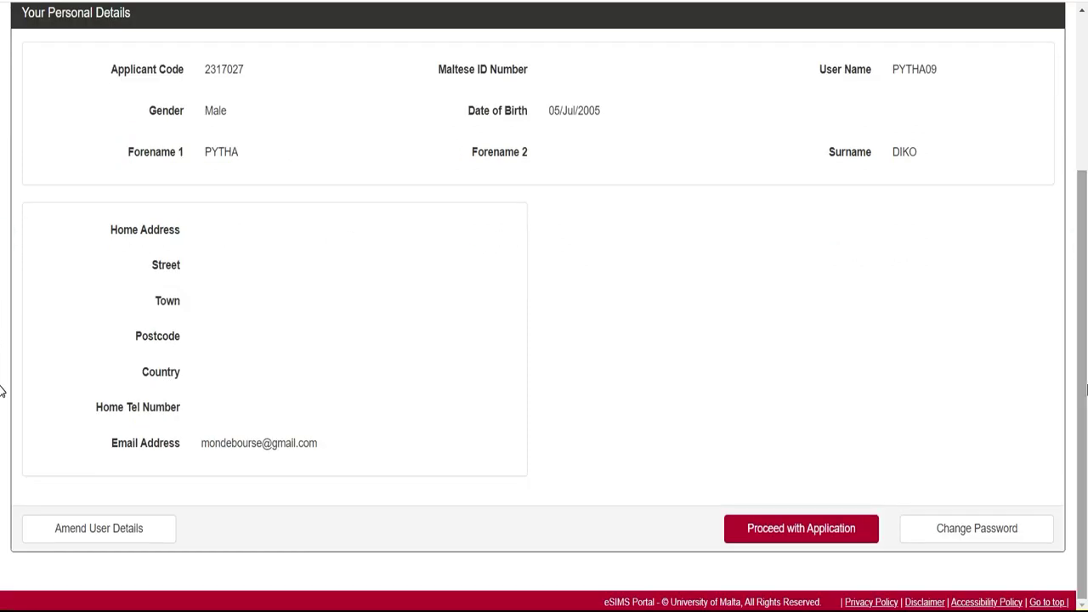
left_click(802, 528)
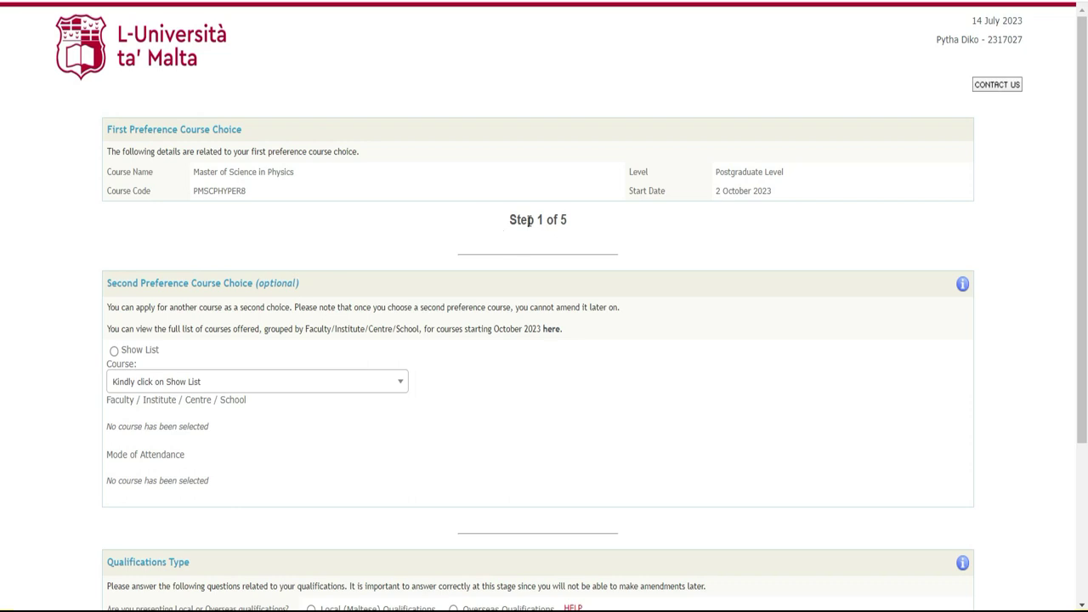
Highlight the Step 1 of 5 heading and scroll down to the qualifications question.
left_click_drag(505, 214, 569, 215)
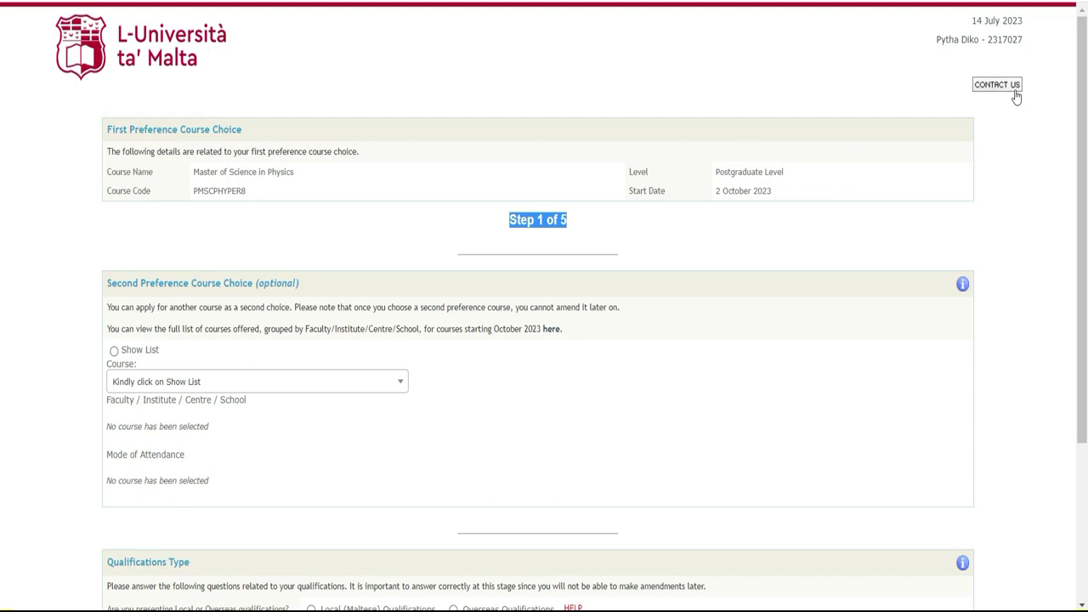
scroll(2, 249, "down", 3)
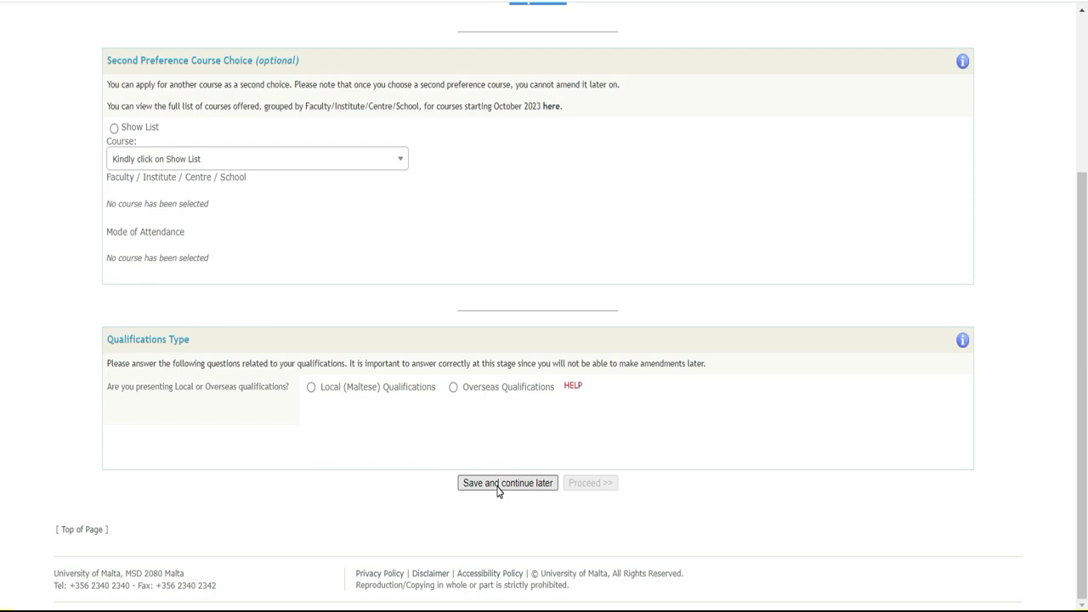
Save the application for later and highlight its NOT COMPLETE status, course and 2 October 2023 start.
left_click(498, 485)
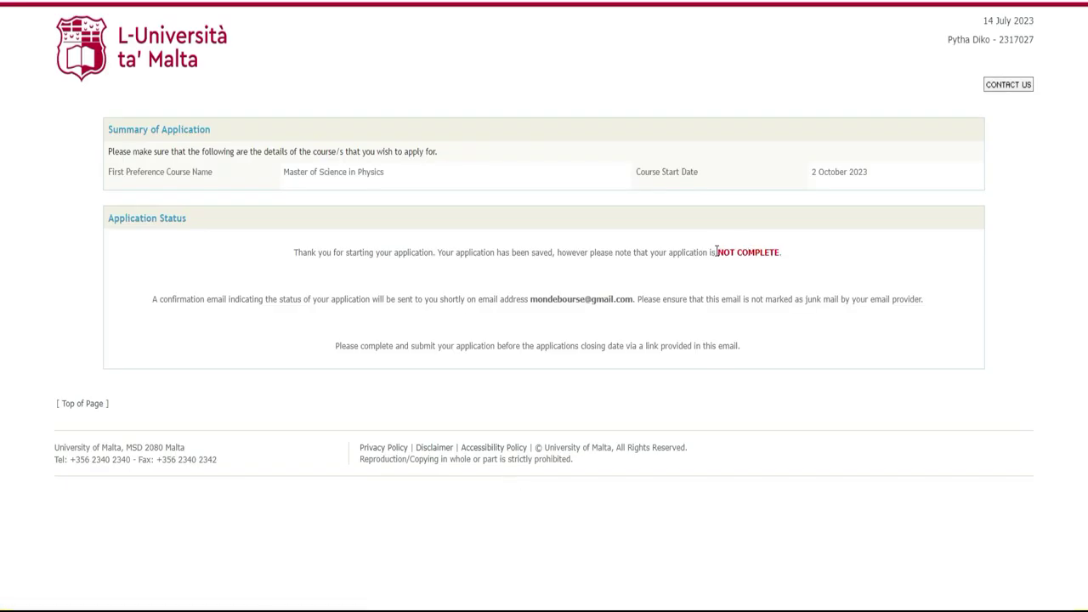
left_click_drag(717, 252, 785, 258)
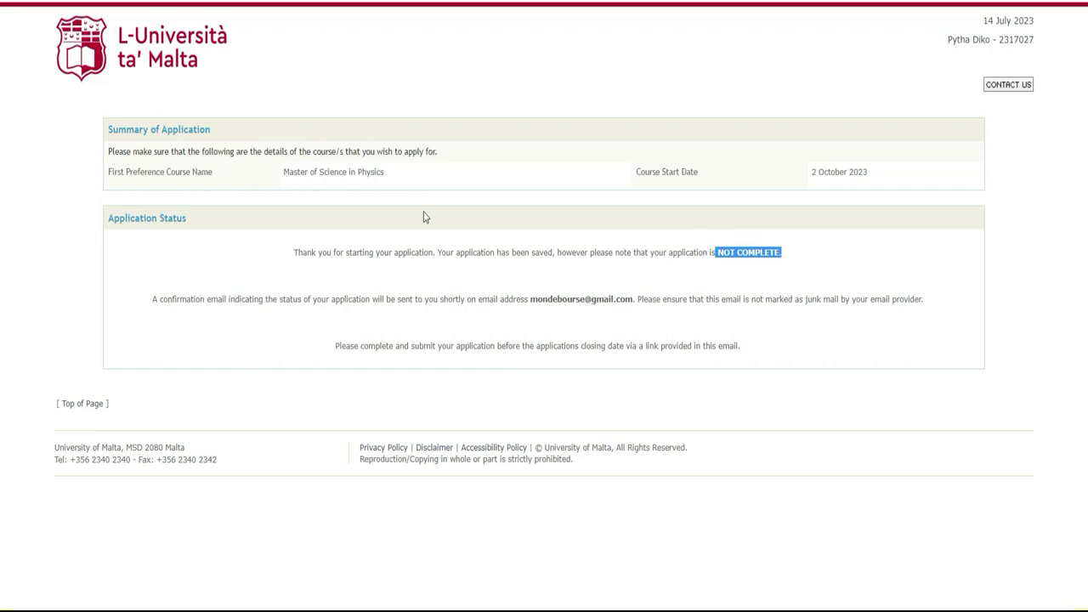
left_click_drag(397, 172, 284, 174)
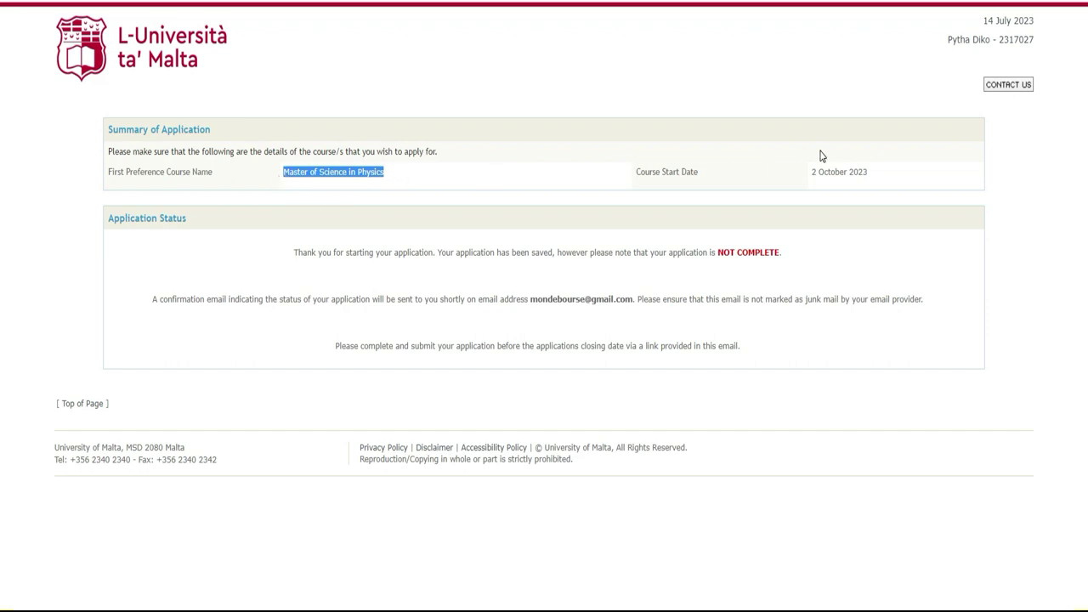
left_click_drag(876, 181, 812, 179)
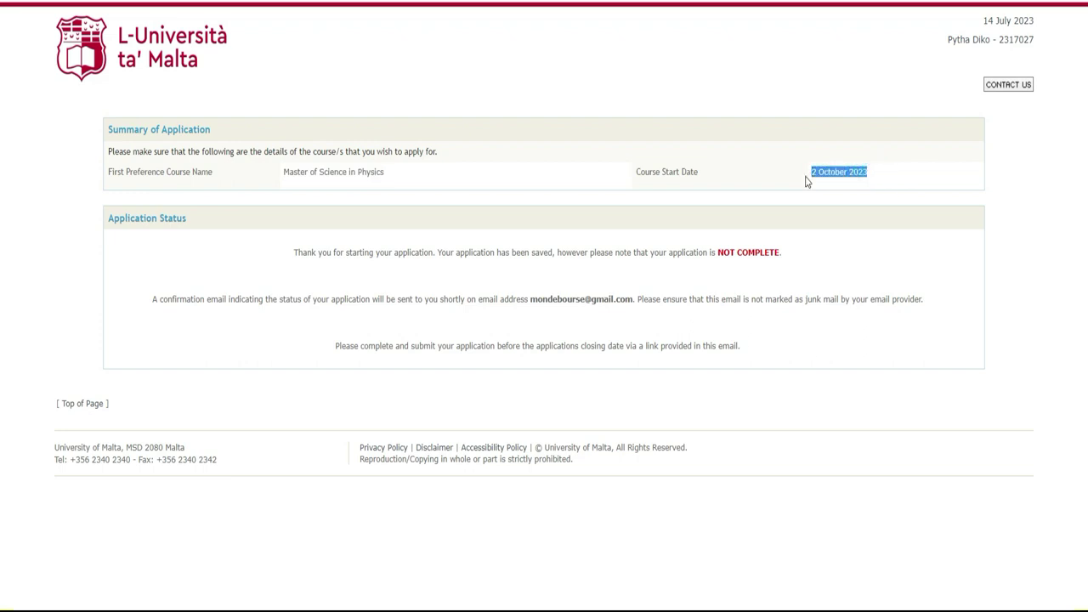